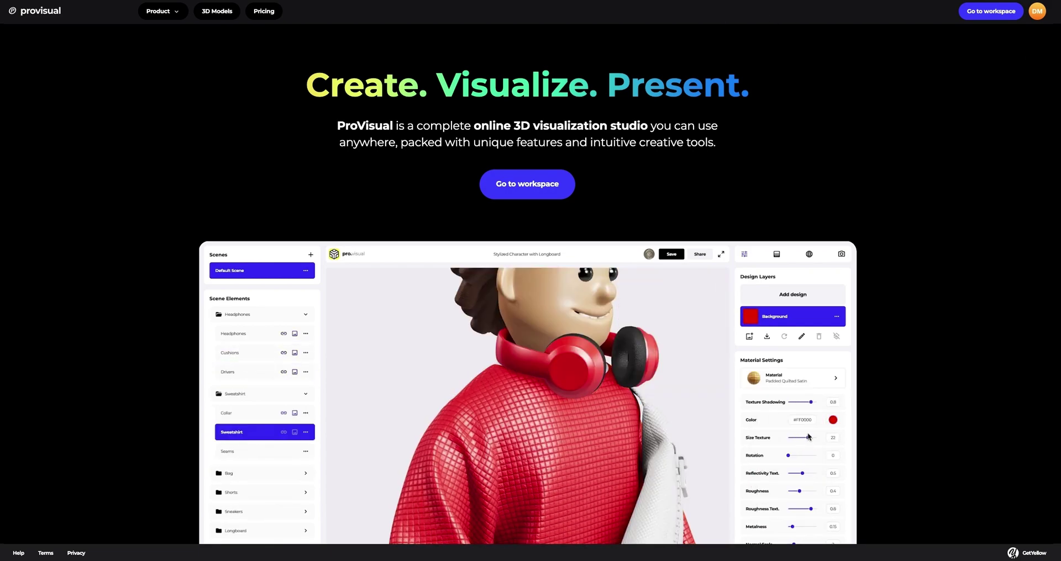
Open the 3D Mockups gallery and scroll down to the Closed Box mockup
click(213, 14)
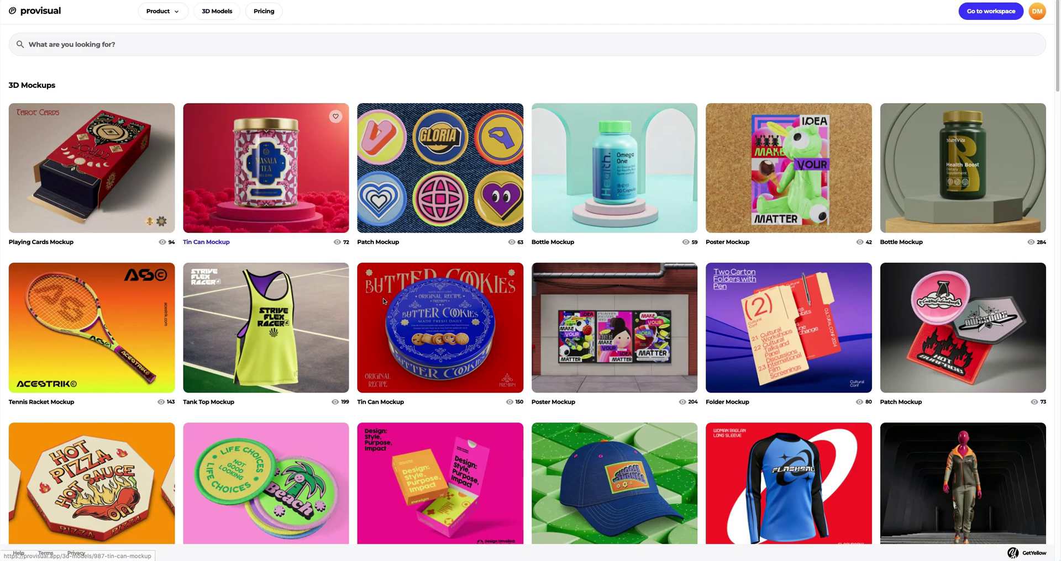
scroll(411, 320, down, 2)
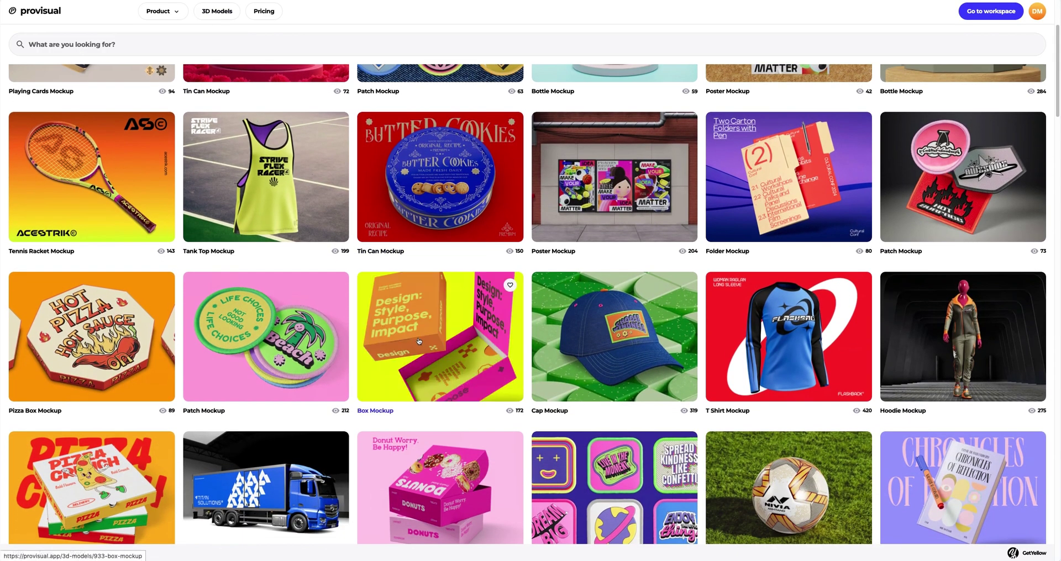
scroll(425, 373, down, 3)
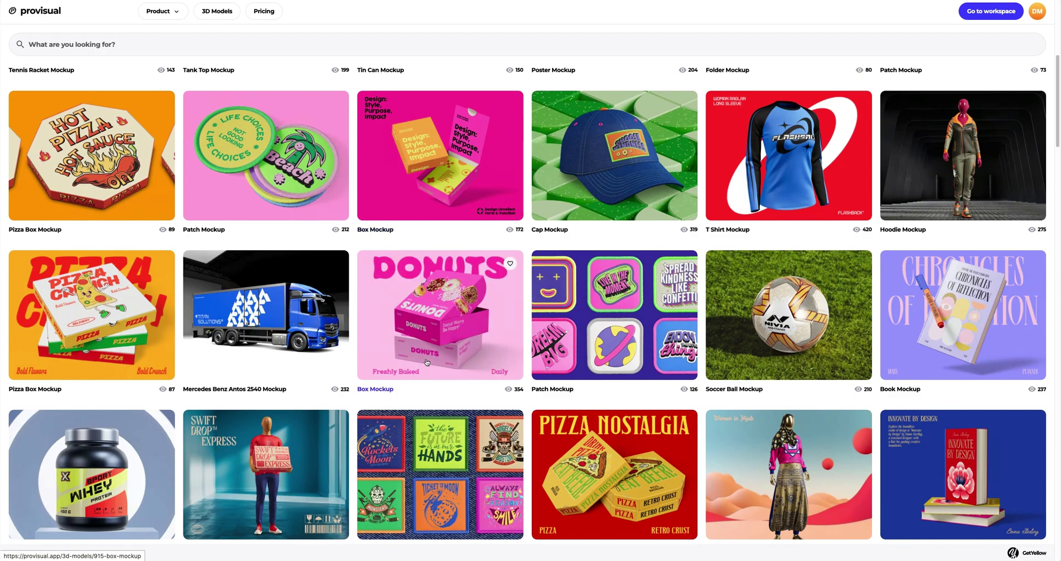
scroll(426, 364, down, 1)
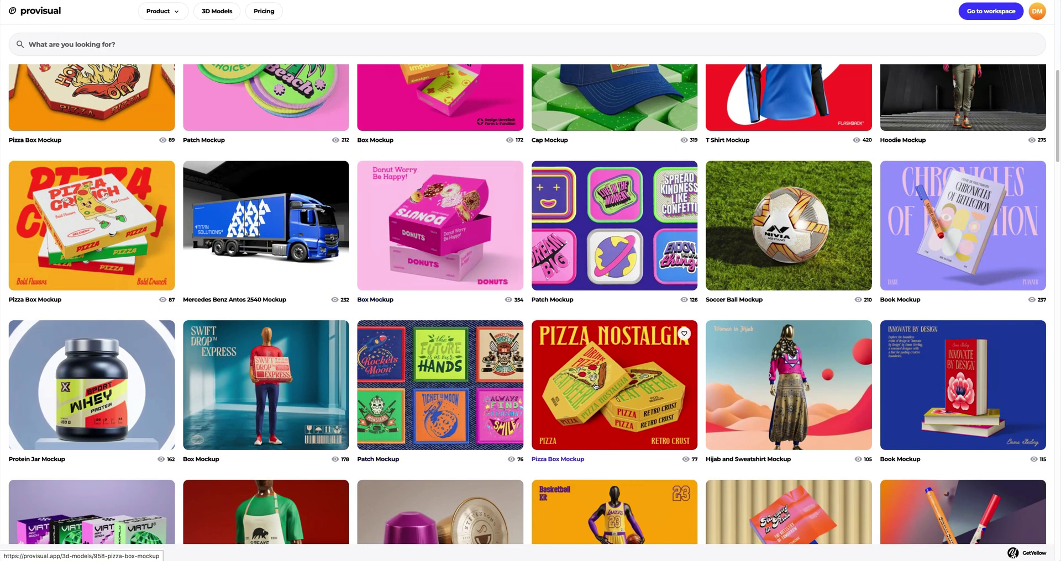
scroll(595, 385, down, 2)
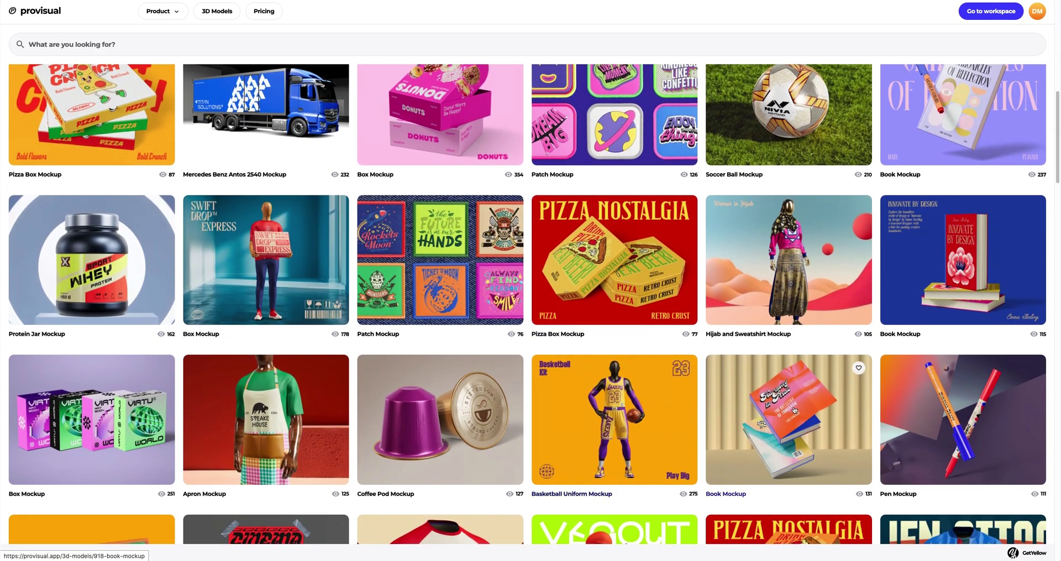
scroll(796, 404, down, 1)
scroll(804, 376, down, 4)
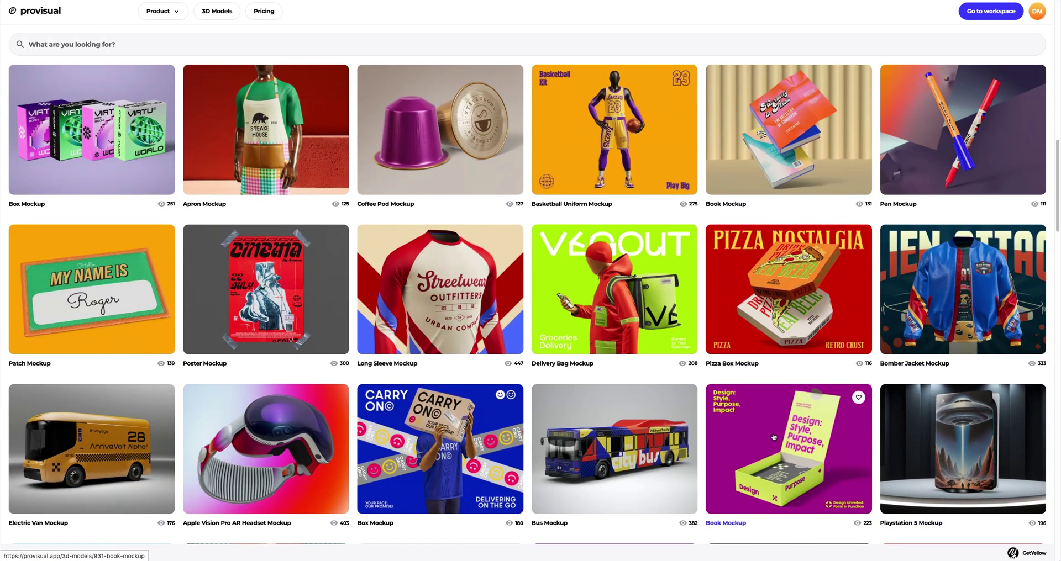
scroll(779, 403, down, 3)
scroll(773, 437, down, 2)
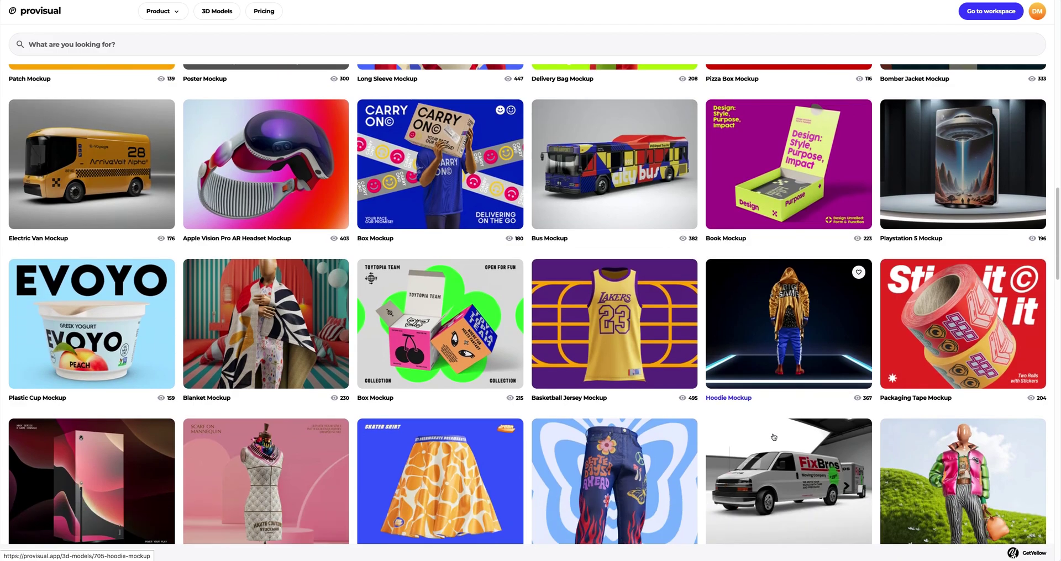
scroll(773, 437, down, 2)
scroll(774, 437, down, 3)
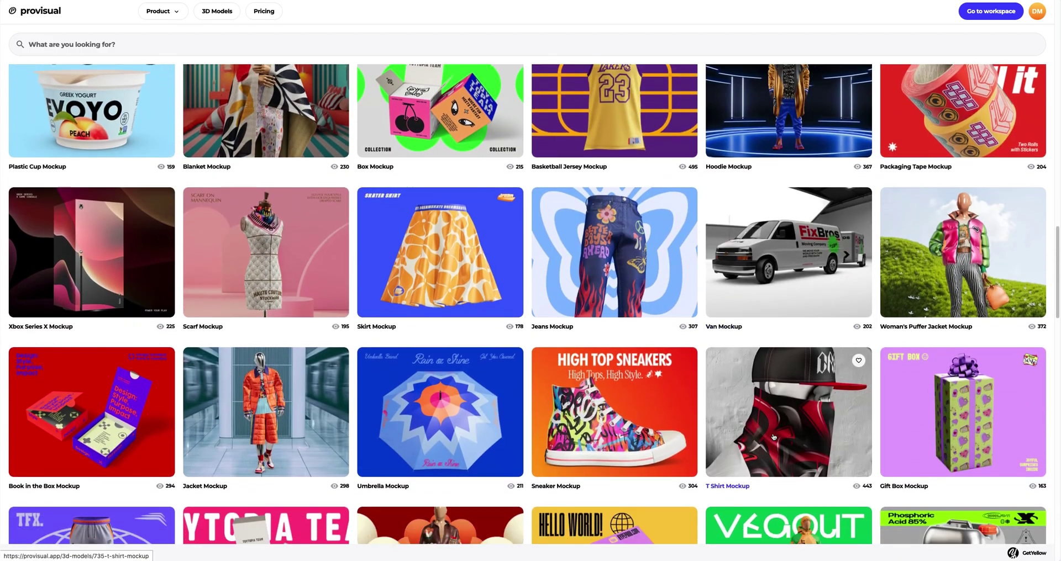
scroll(774, 437, down, 1)
scroll(773, 437, down, 1)
scroll(773, 437, down, 2)
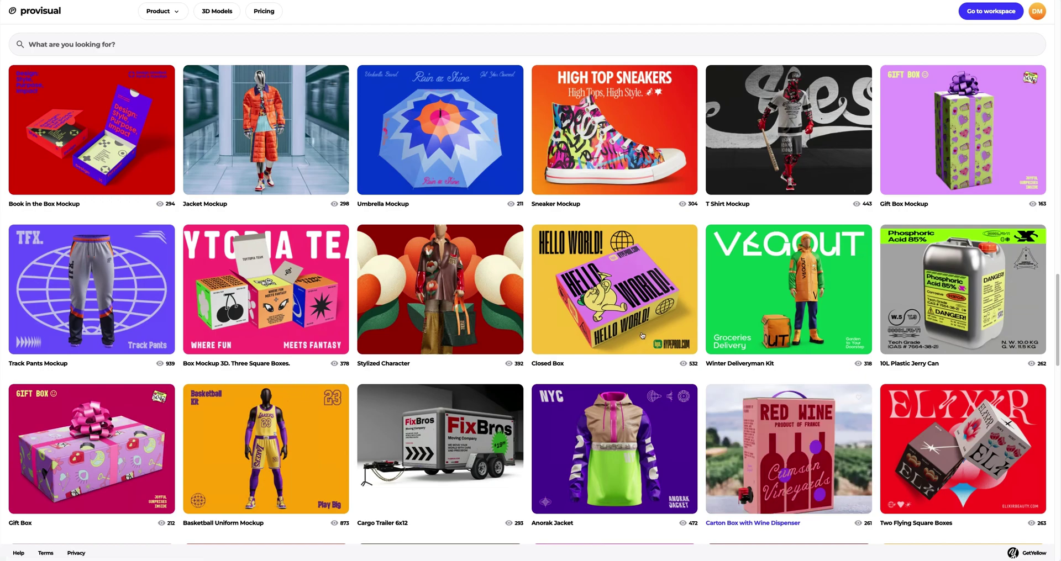
Open the Closed Box model, browse its purple, red, yellow and green previews, and create a project
click(616, 291)
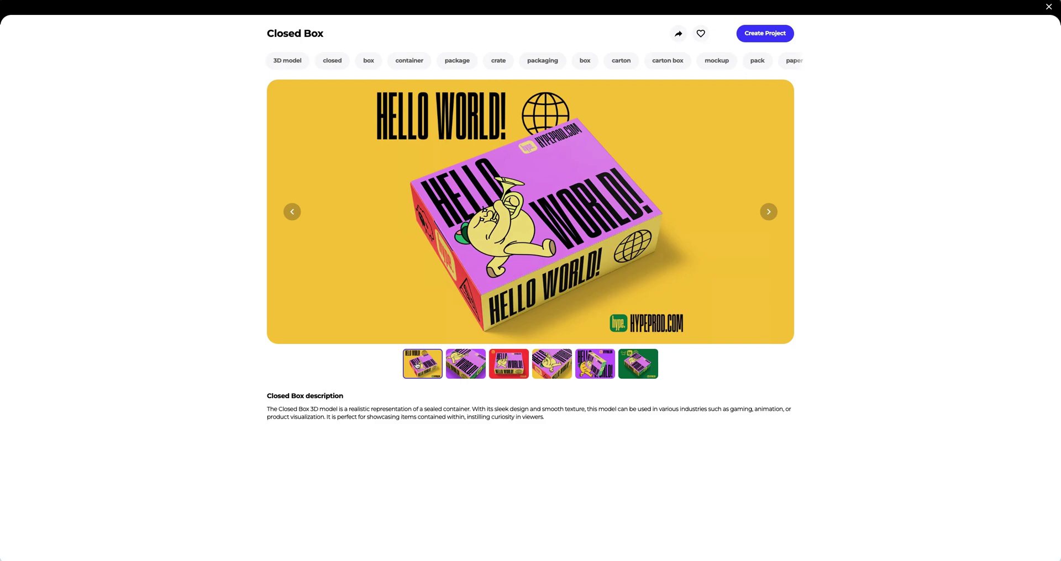
click(455, 366)
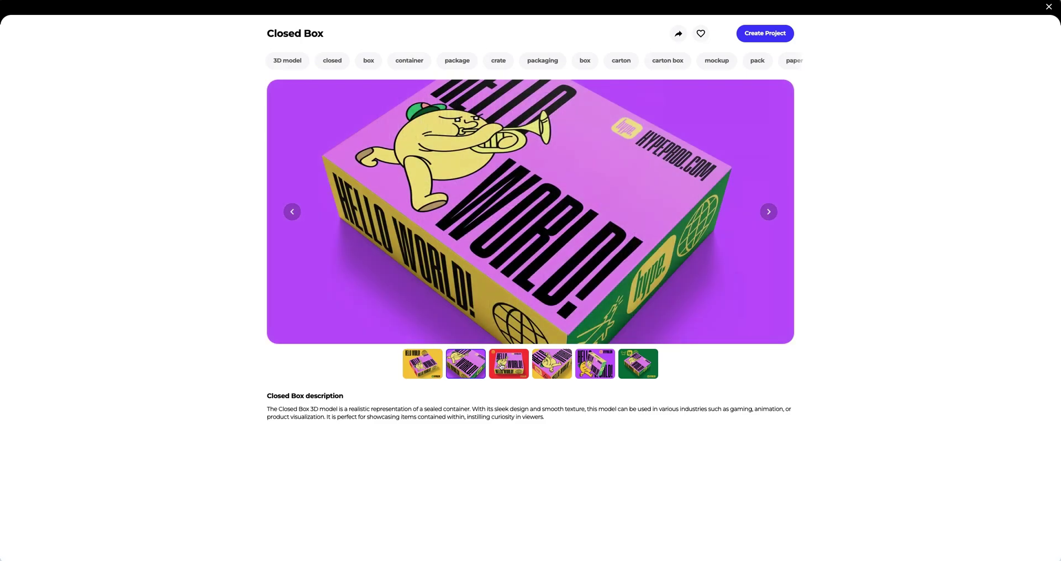
click(502, 366)
click(545, 367)
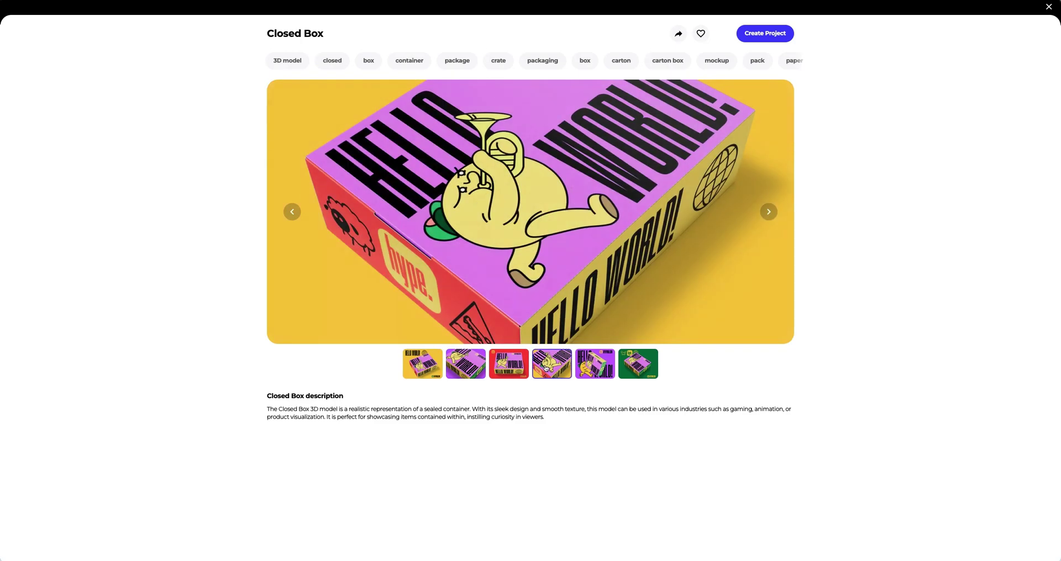
click(582, 369)
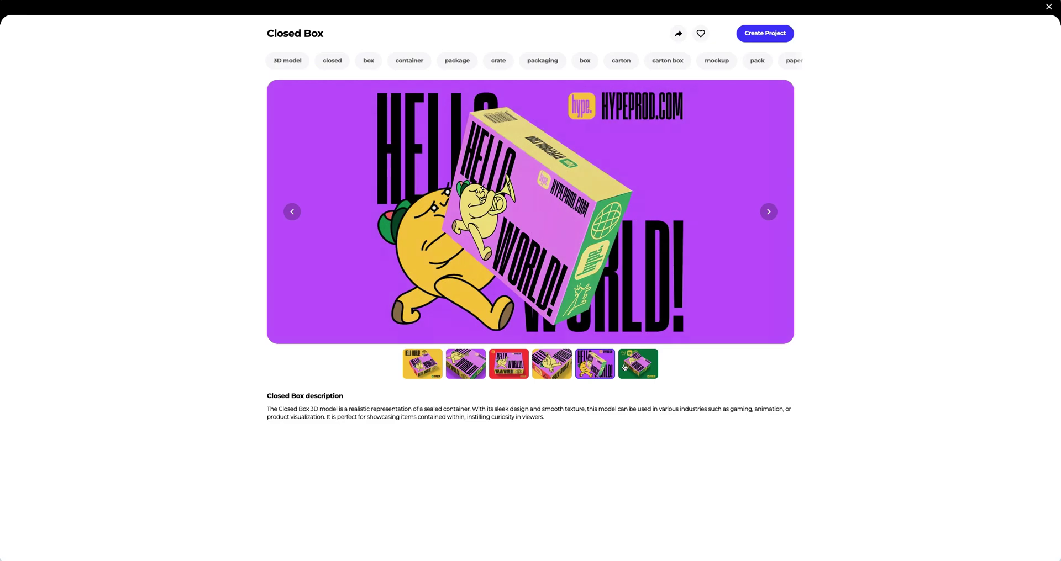
click(628, 367)
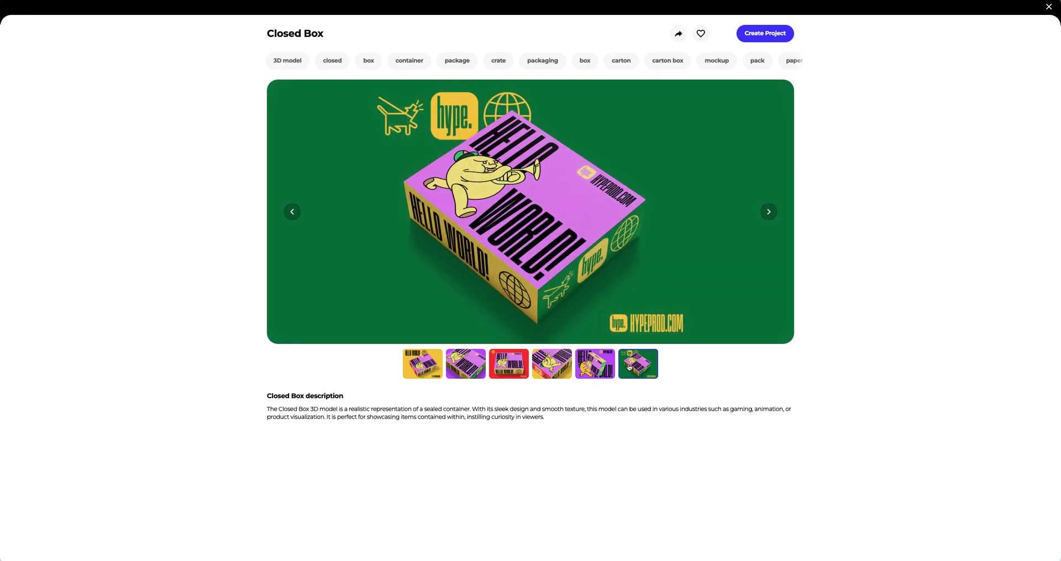
click(760, 36)
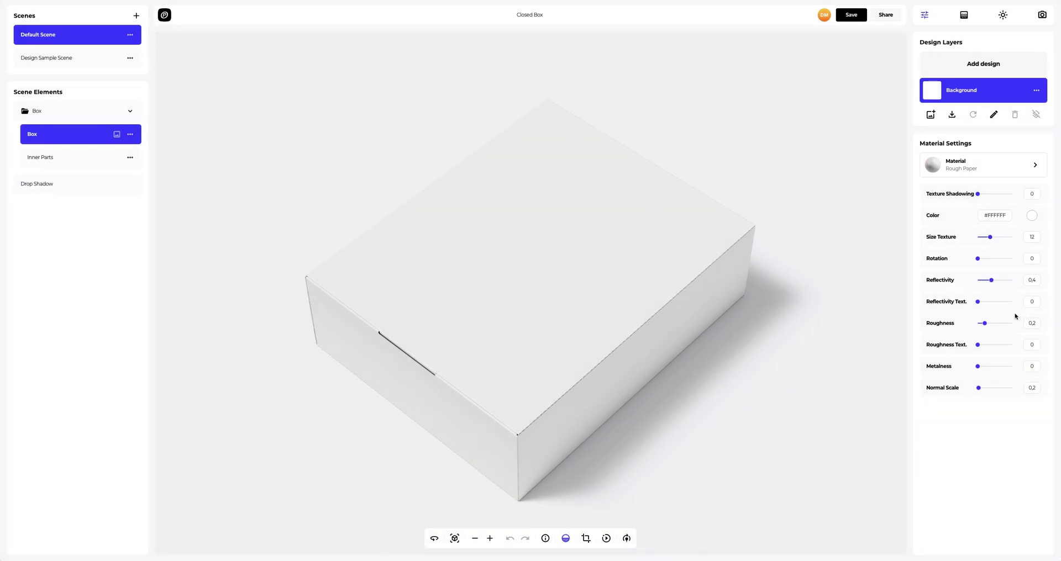
Make the box's black underside render light grey, then orbit back to the top view
drag(678, 335, 535, 206)
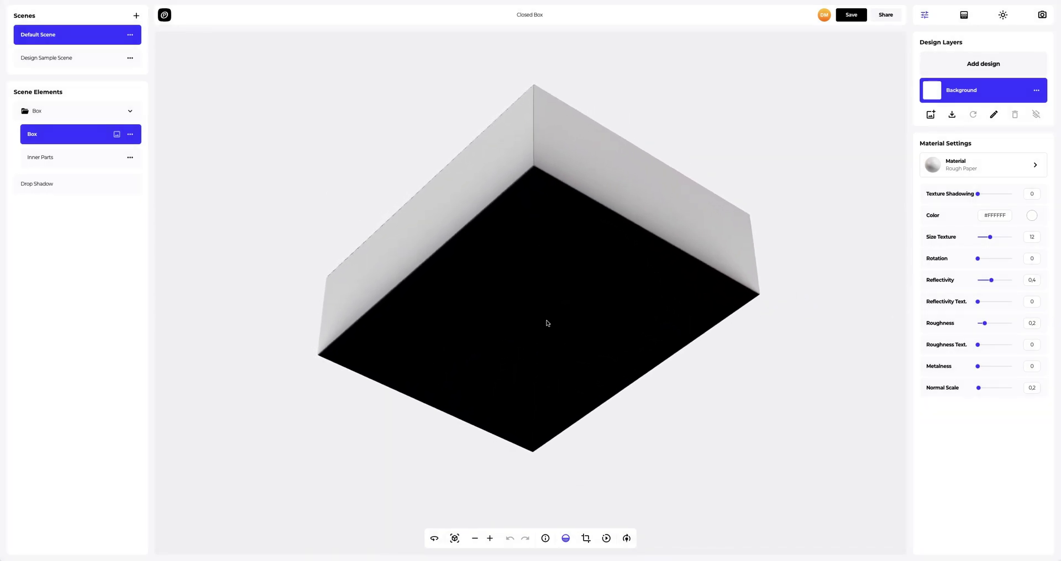
click(564, 539)
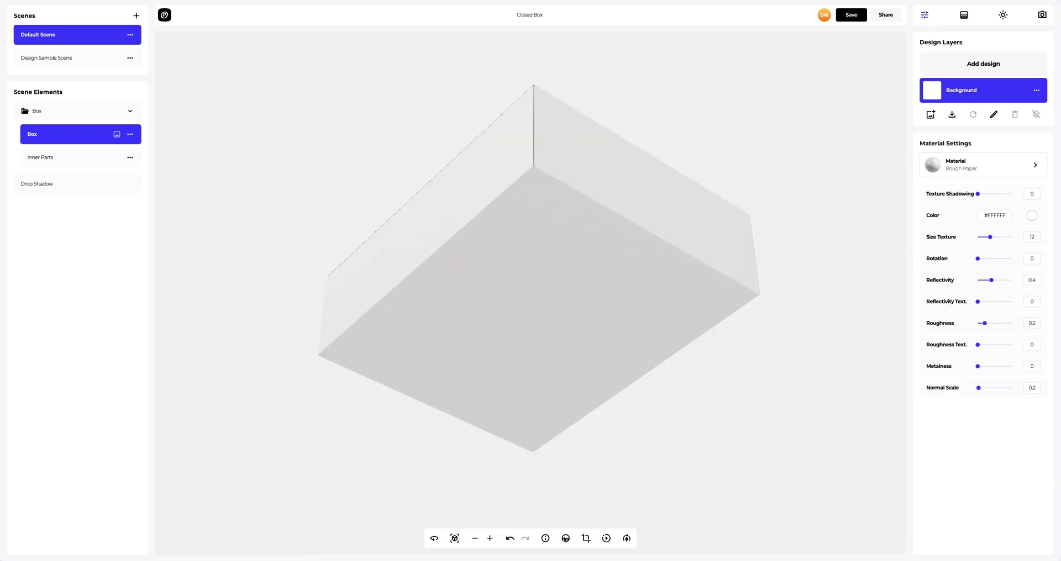
mouse_move(426, 213)
mouse_down()
mouse_move(503, 343)
mouse_move(562, 348)
mouse_up()
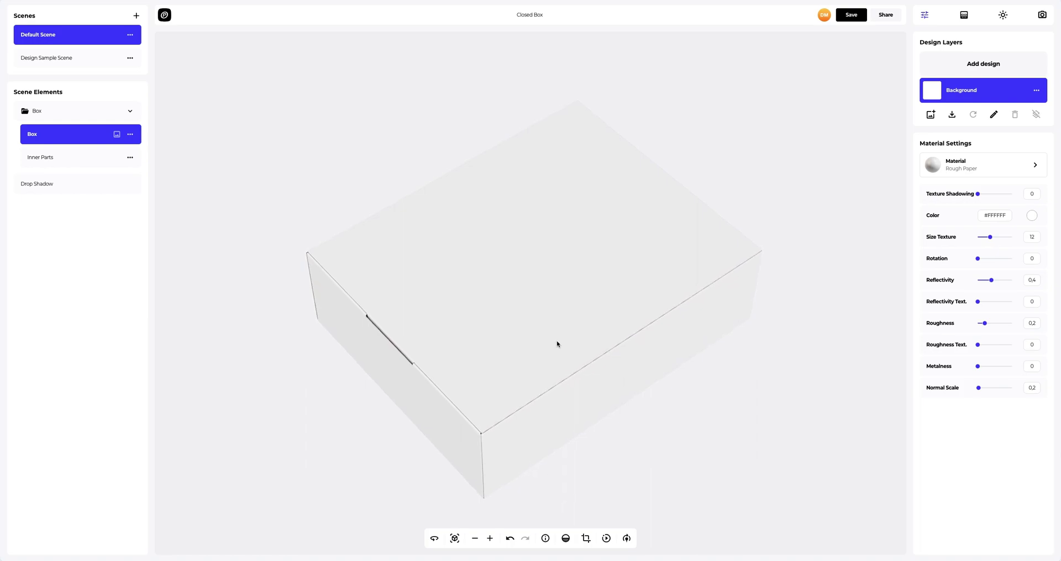
click(976, 66)
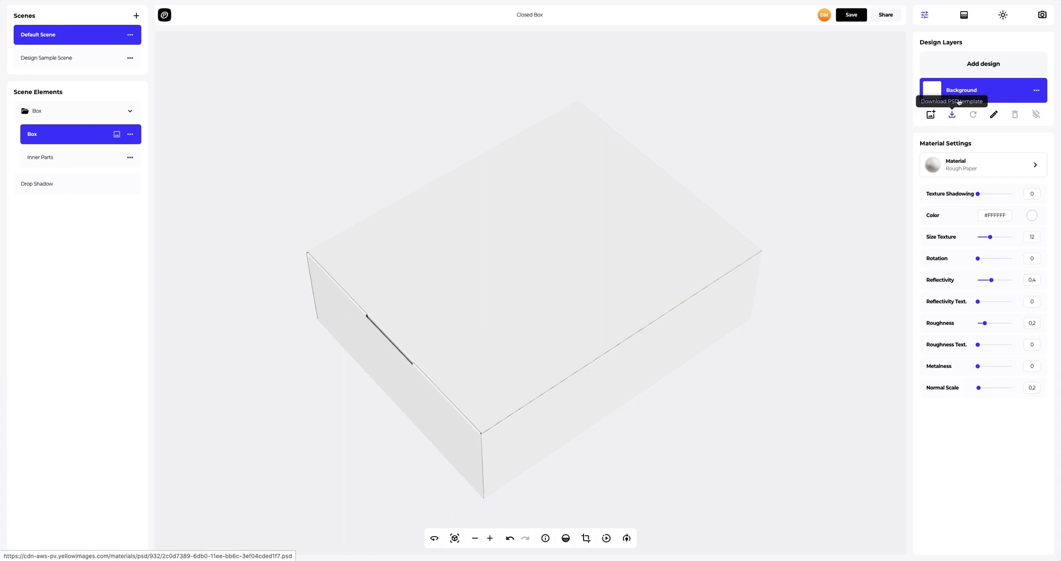
Apply Top.png as the purple HELLO WORLD lid artwork and nudge it on the dieline
click(975, 67)
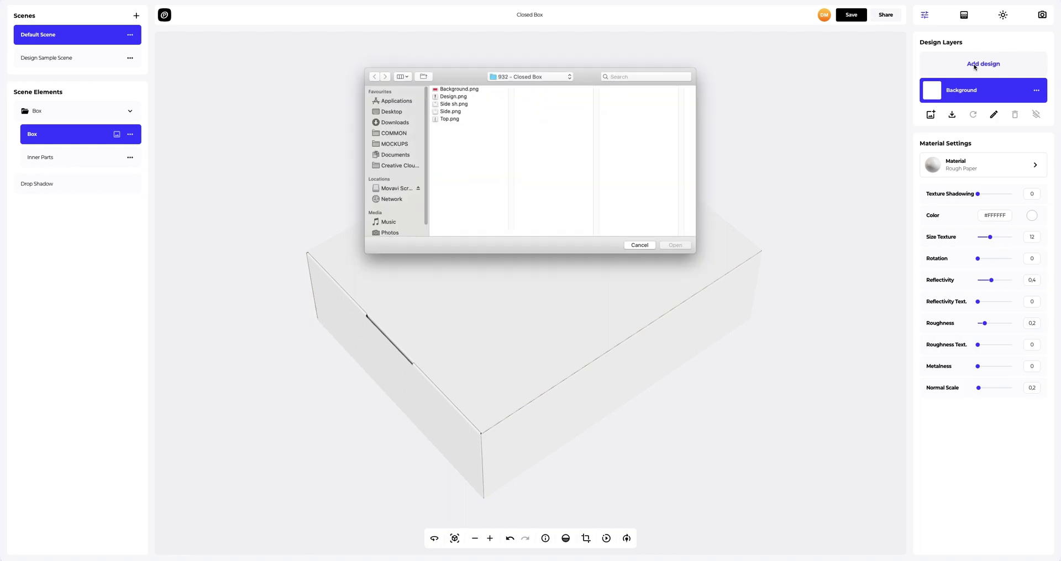
click(452, 119)
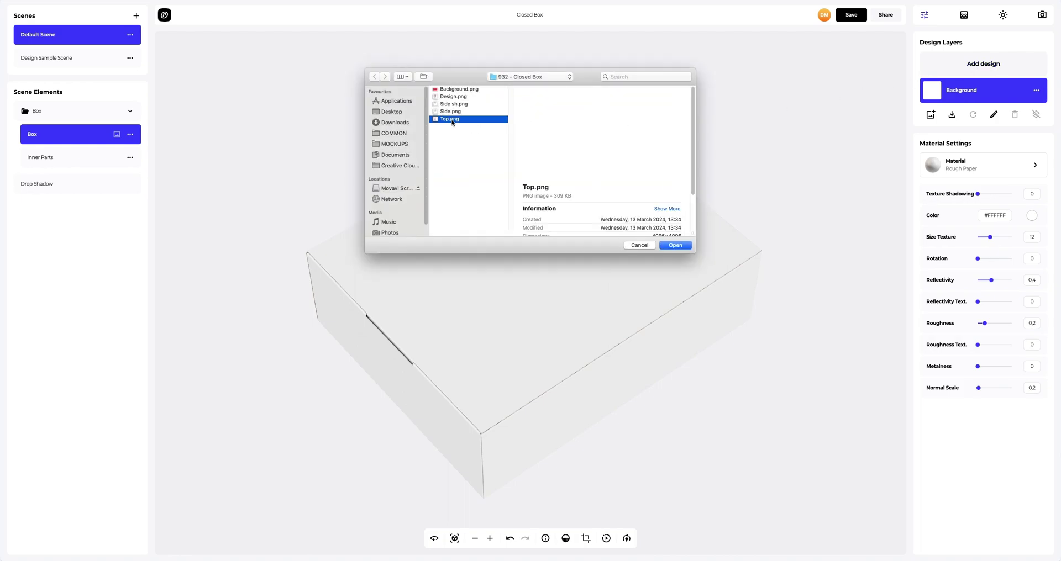
click(674, 246)
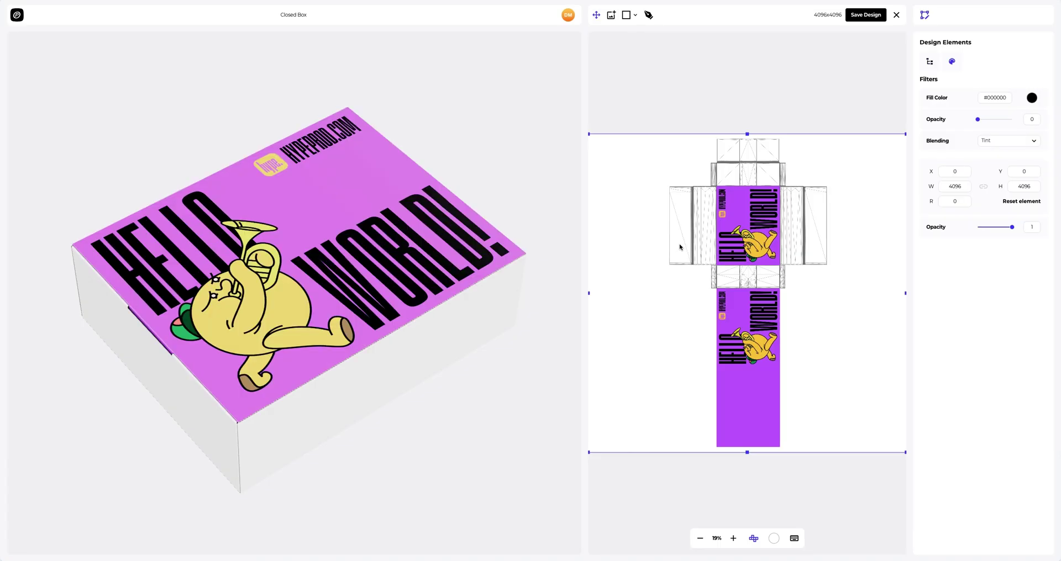
mouse_move(349, 283)
mouse_down()
mouse_move(319, 161)
mouse_move(348, 253)
mouse_up()
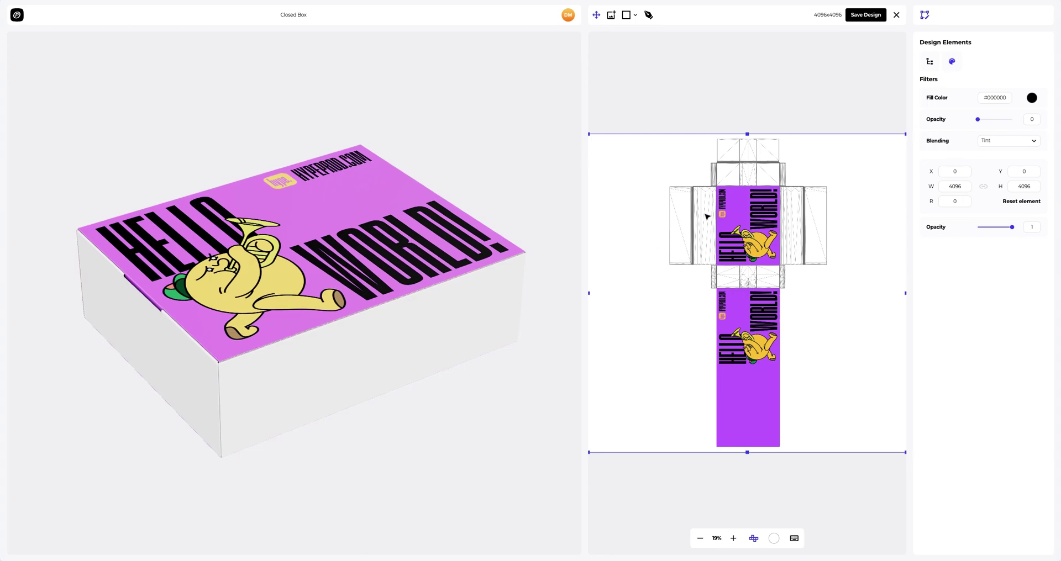
mouse_move(727, 223)
mouse_down()
mouse_move(720, 241)
mouse_move(747, 206)
mouse_move(745, 223)
mouse_up()
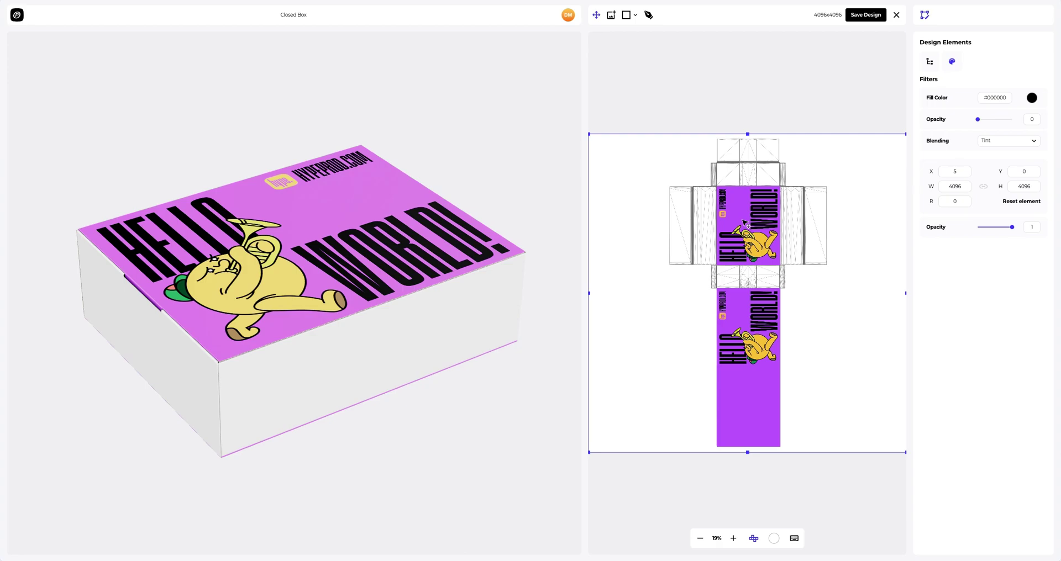
Add the Side.png artwork to the box and orbit to check the top and sides
drag(466, 285, 364, 274)
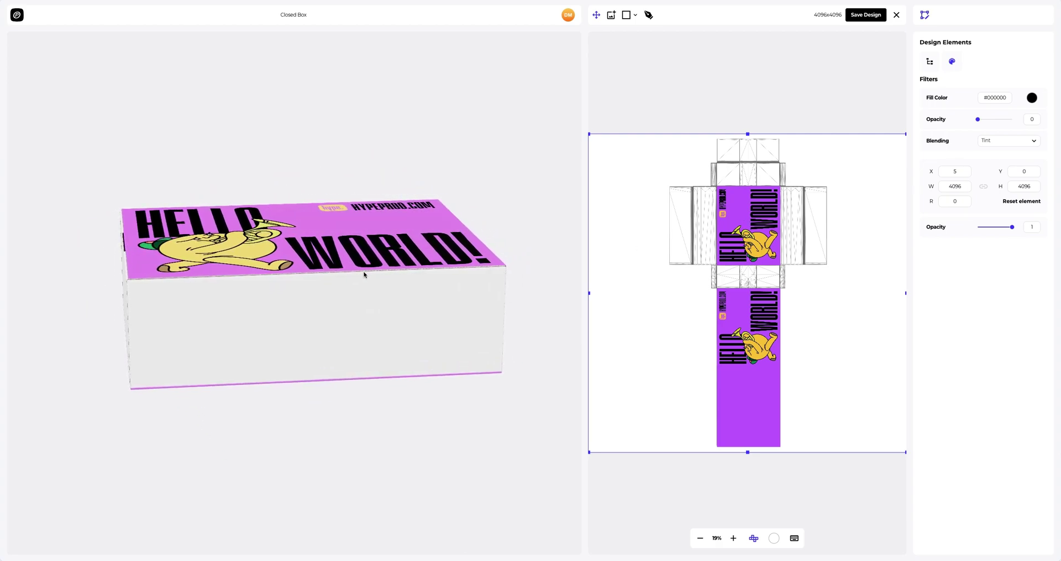
click(613, 17)
click(445, 112)
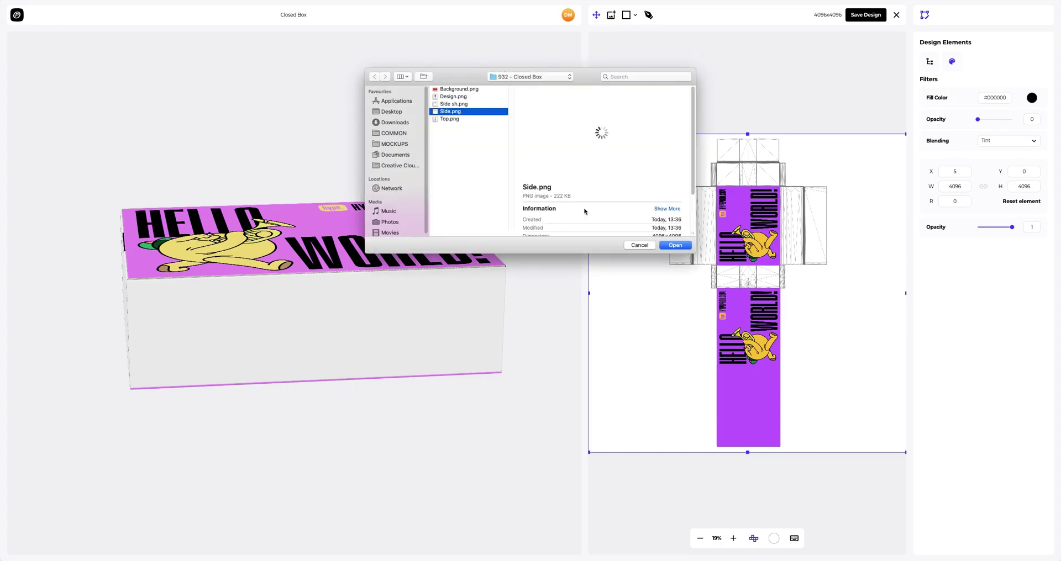
click(673, 245)
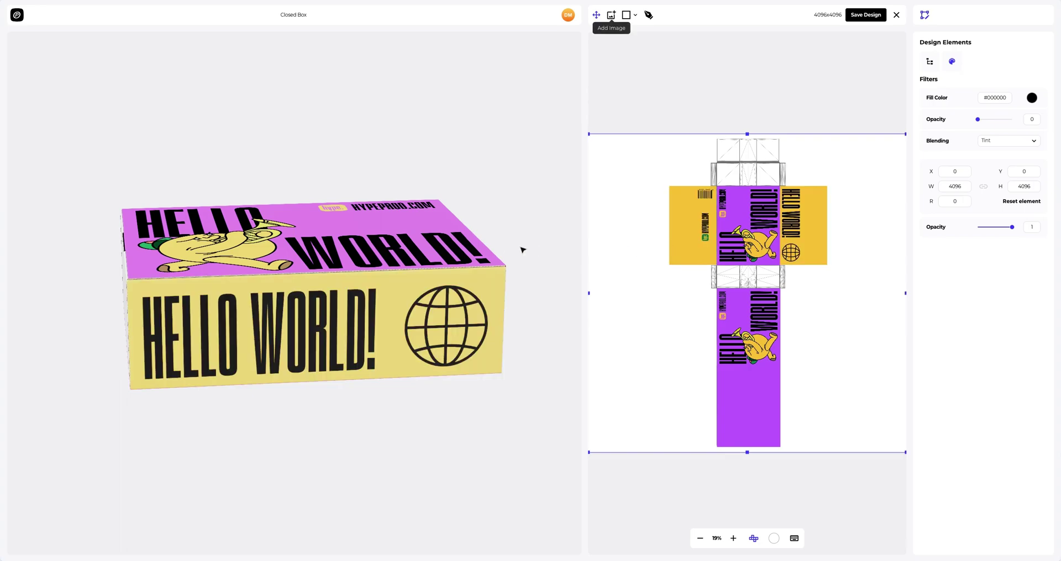
mouse_move(453, 250)
mouse_down()
mouse_move(347, 250)
mouse_move(375, 247)
mouse_up()
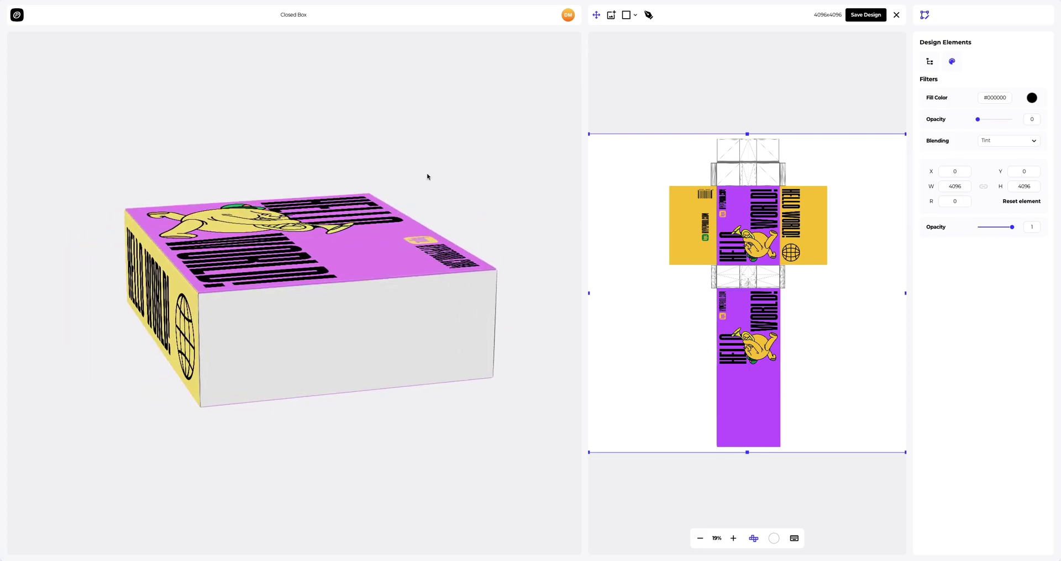
Add the Side sh.png artwork to the end flaps and save the design
click(611, 16)
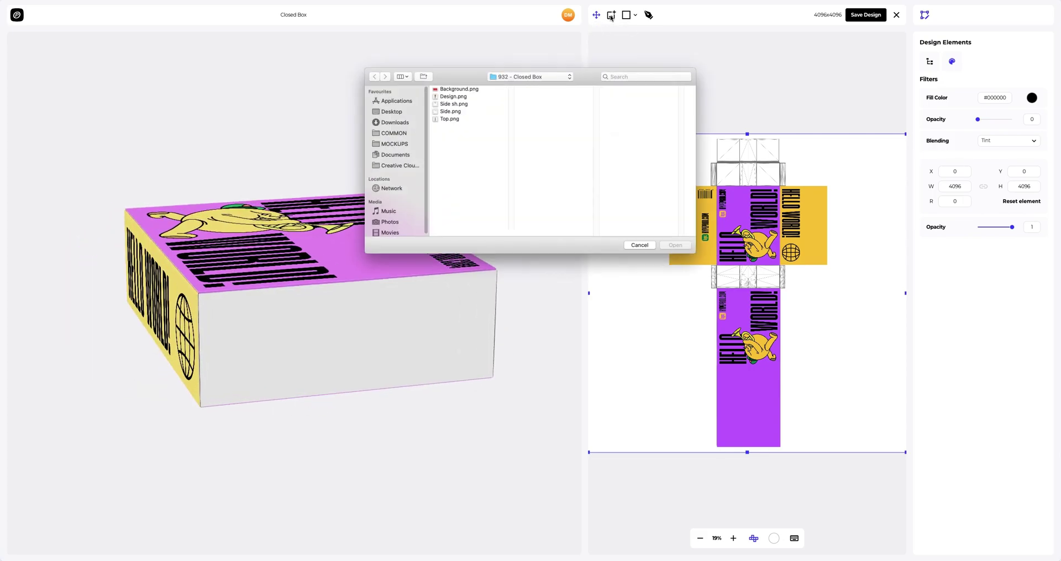
click(463, 104)
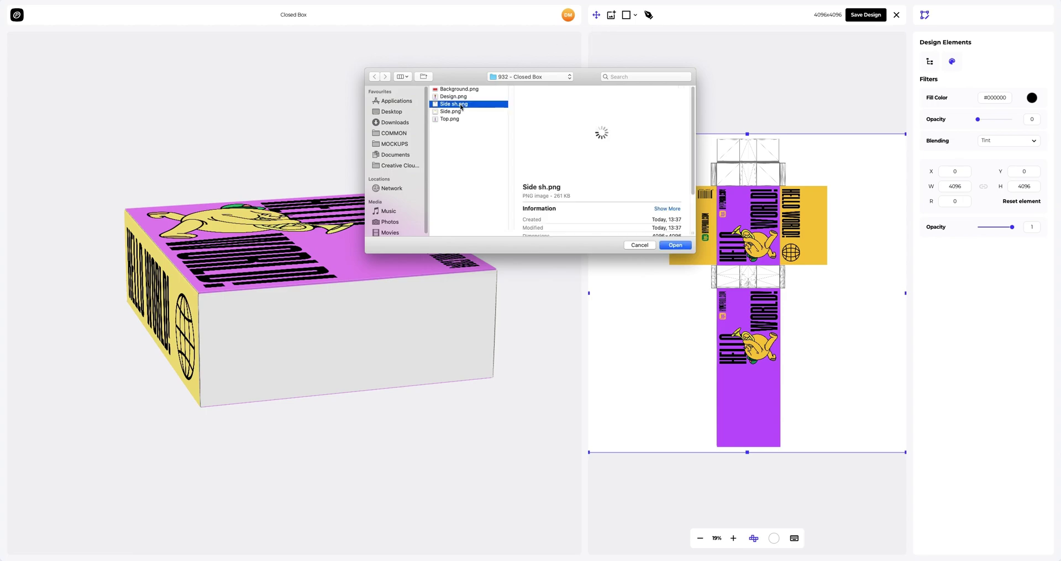
click(675, 245)
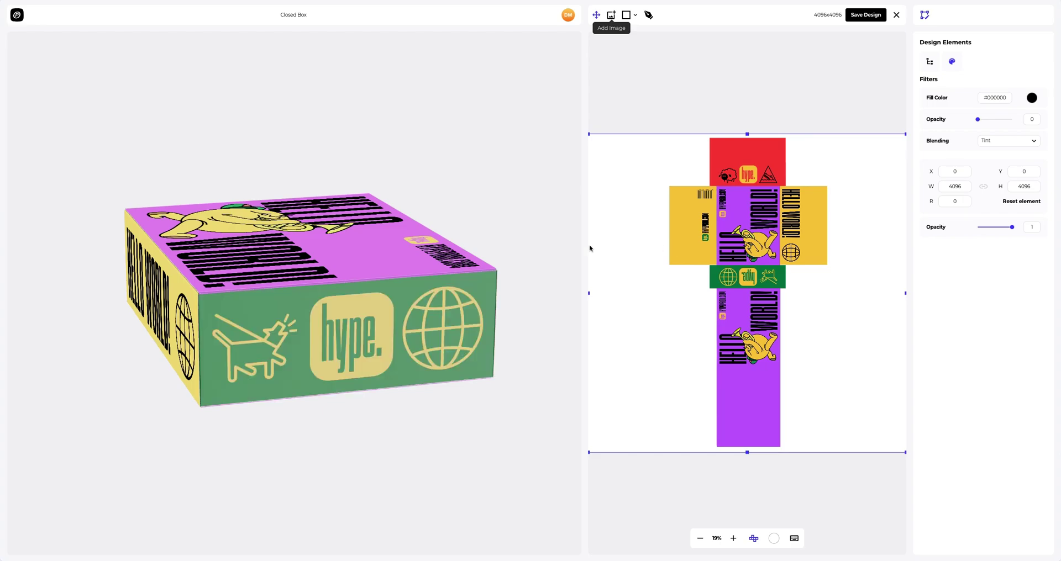
drag(208, 272, 358, 284)
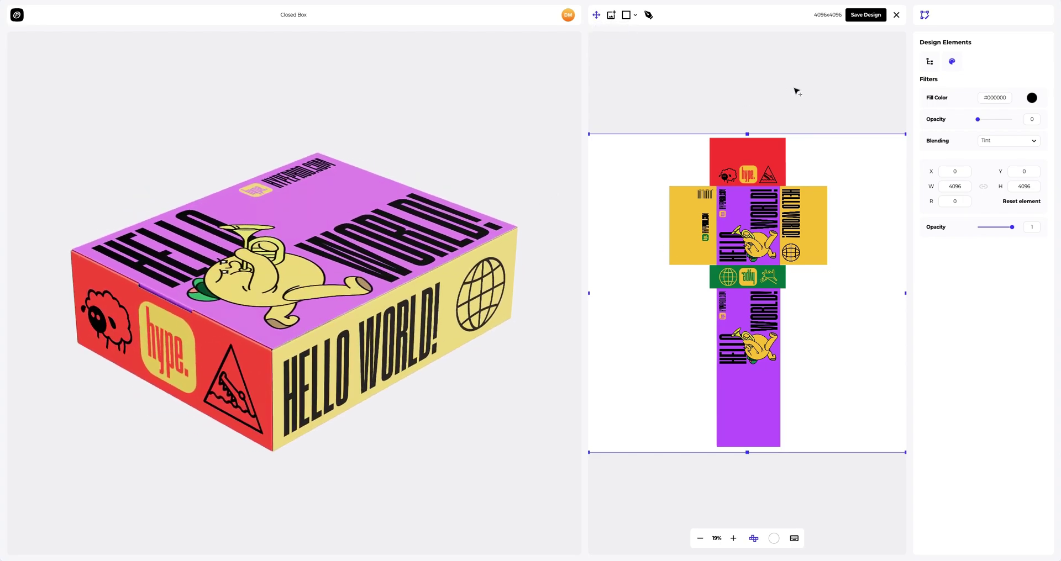
click(874, 18)
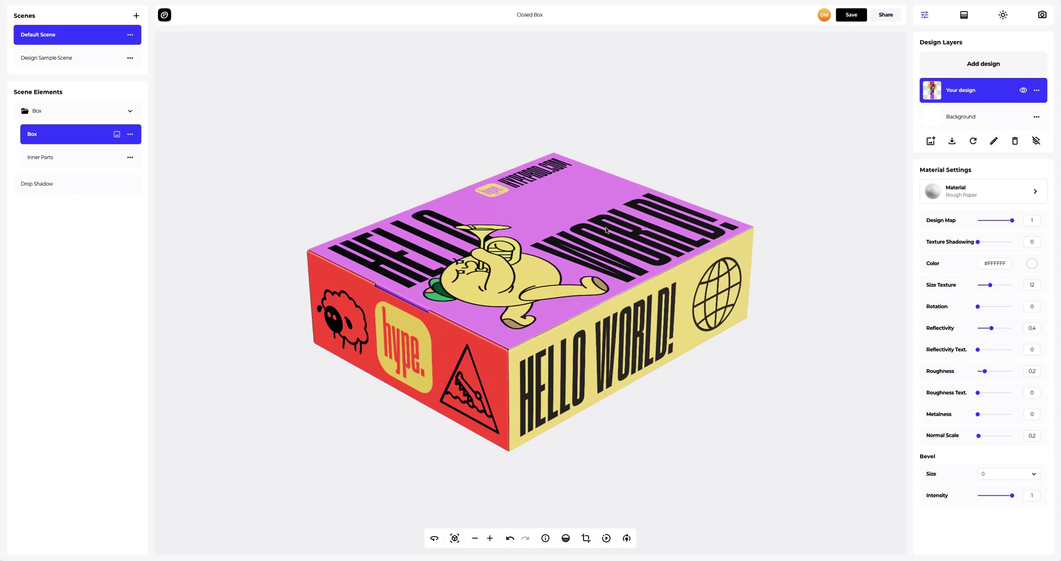
Move the box to a higher preset camera angle and show the Background settings
mouse_move(606, 231)
mouse_down()
mouse_move(549, 146)
mouse_move(538, 279)
mouse_move(576, 241)
mouse_up()
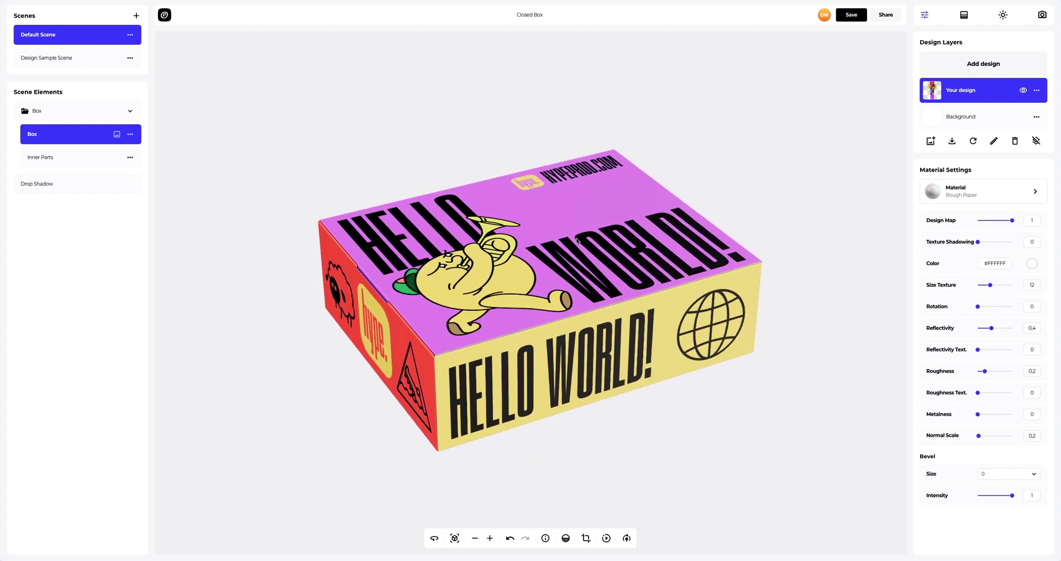
click(455, 538)
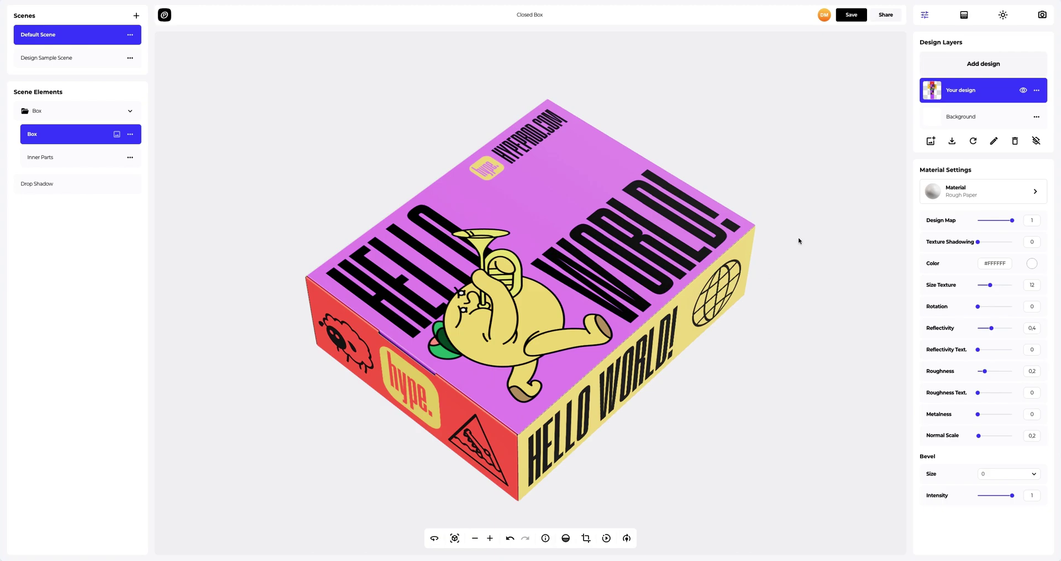
click(963, 17)
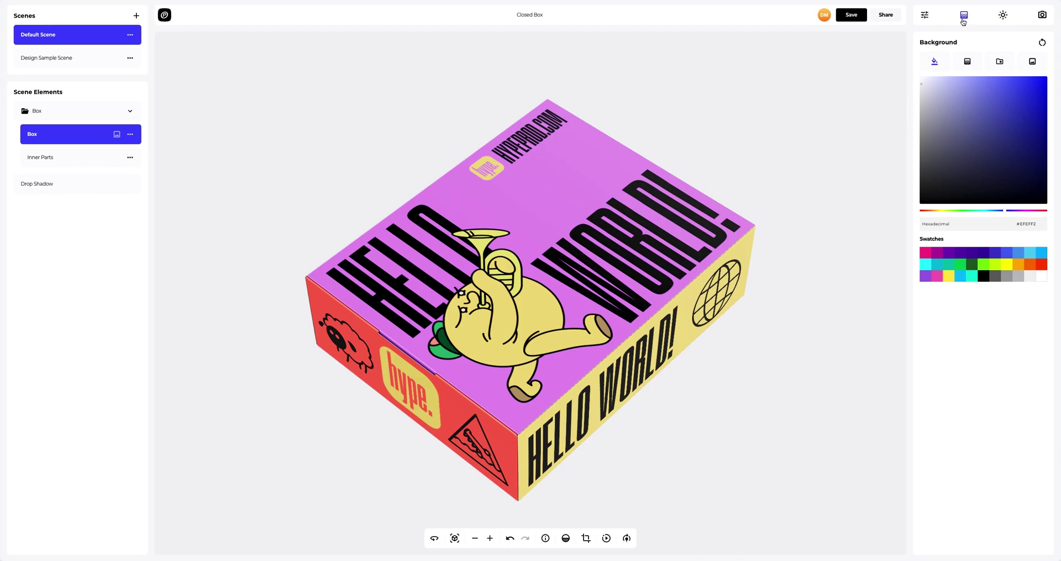
Try green and dark green solid background colours
mouse_move(951, 83)
mouse_down()
mouse_move(975, 92)
mouse_move(1000, 128)
mouse_move(918, 146)
mouse_up()
click(995, 276)
click(959, 264)
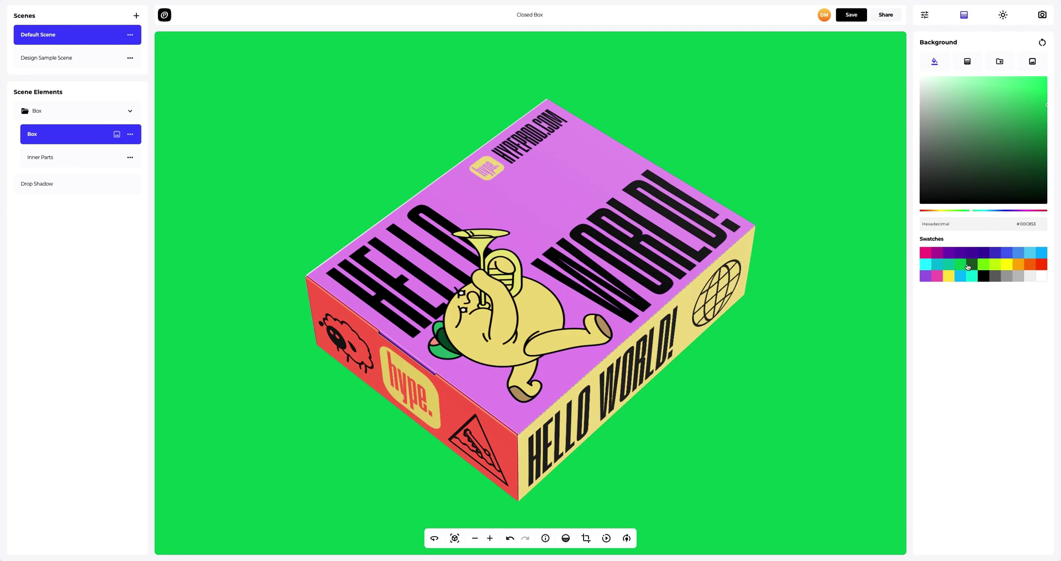
Set an orange-to-red gradient background and make it radial
click(968, 64)
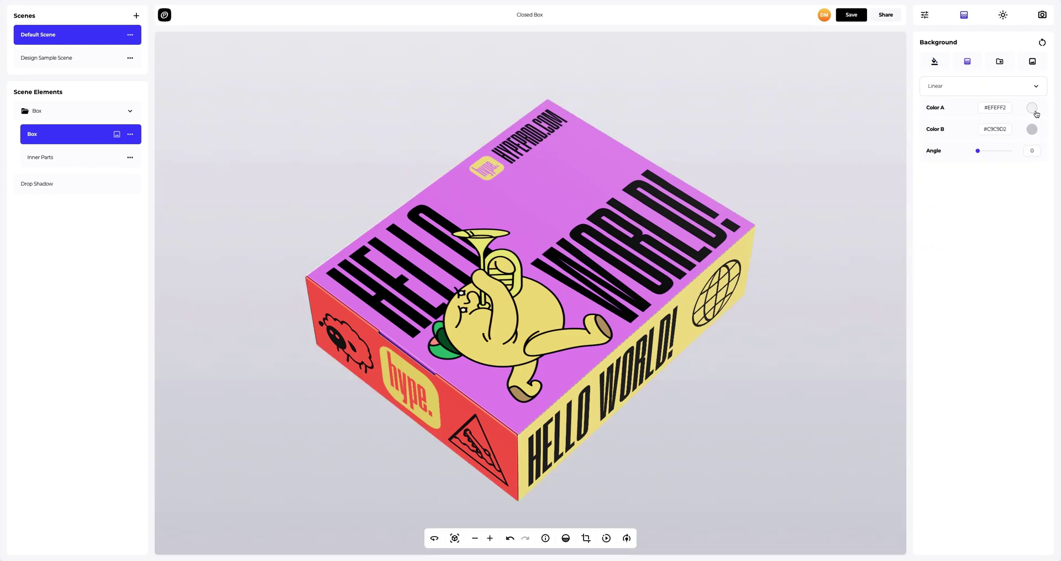
click(1036, 113)
click(1004, 235)
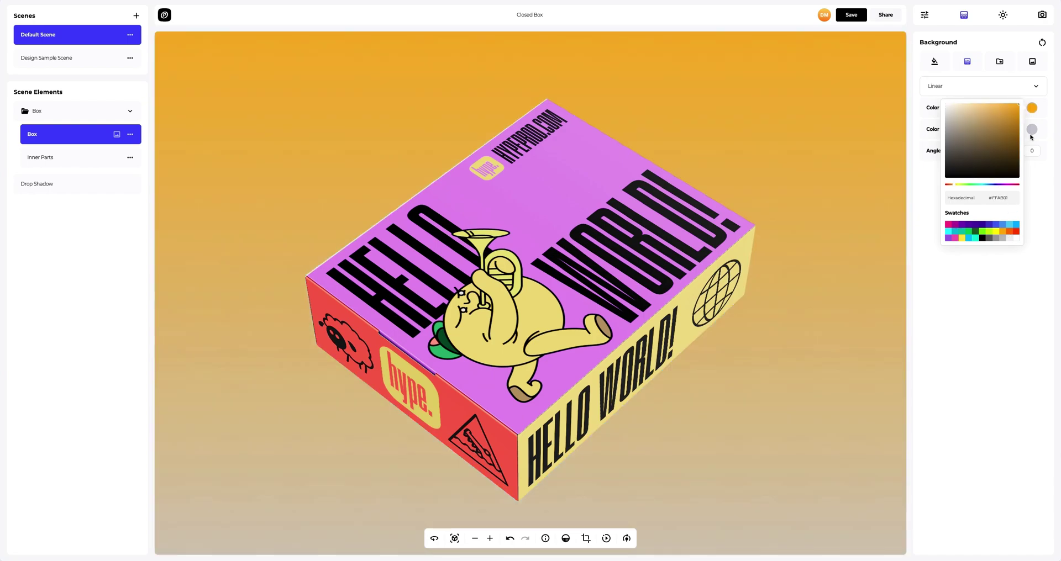
click(1032, 129)
click(1016, 254)
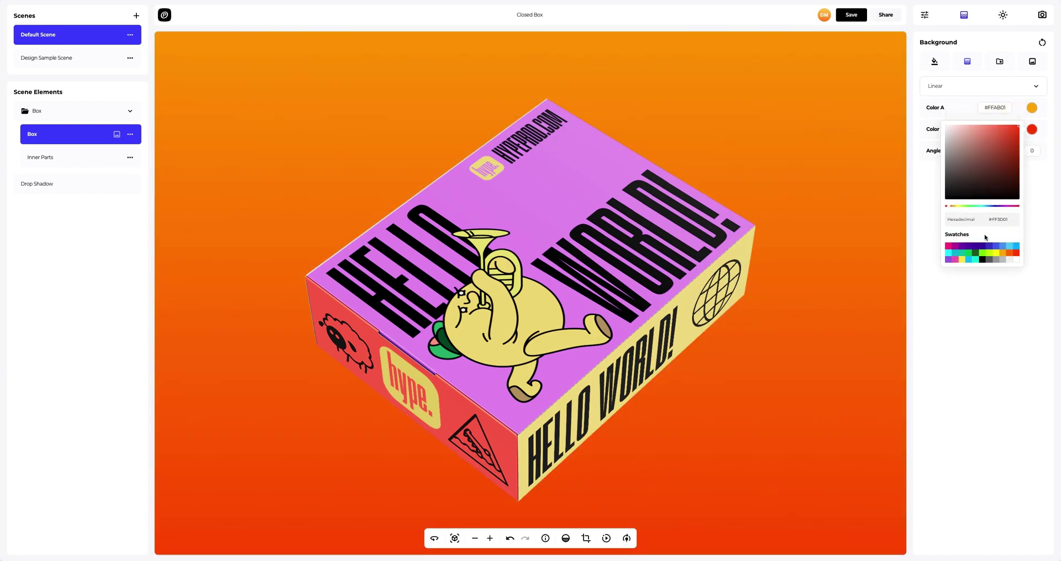
click(929, 213)
click(943, 88)
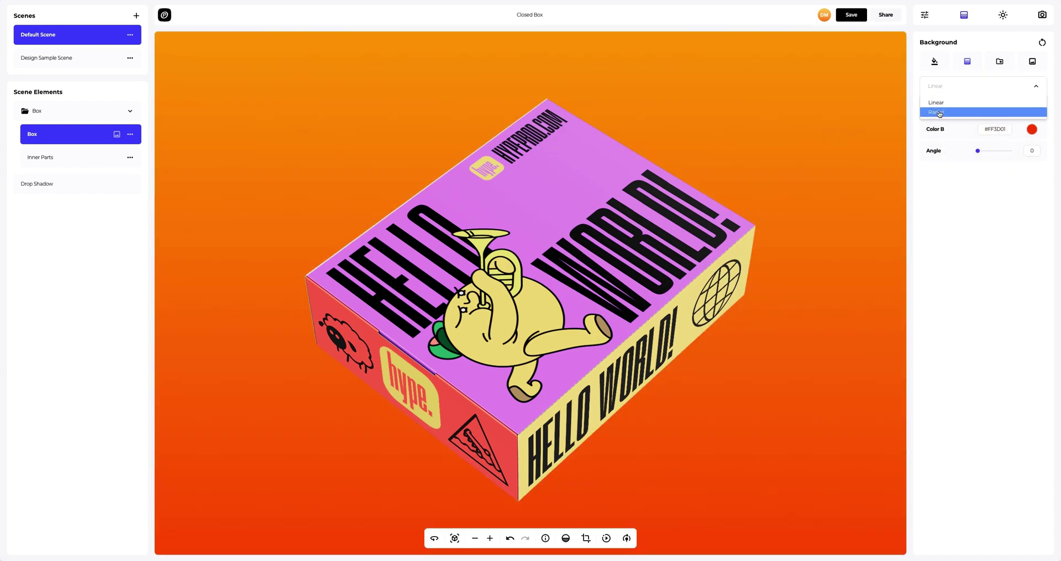
click(939, 113)
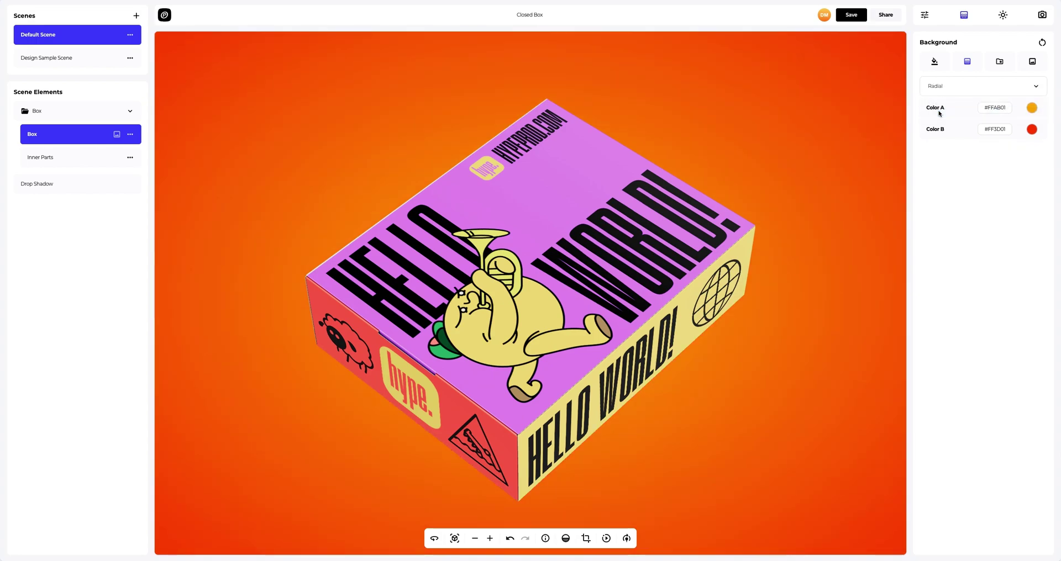
Preview the purple, blue-pink, dark purple and blue-to-orange presets, then choose an image background
click(994, 62)
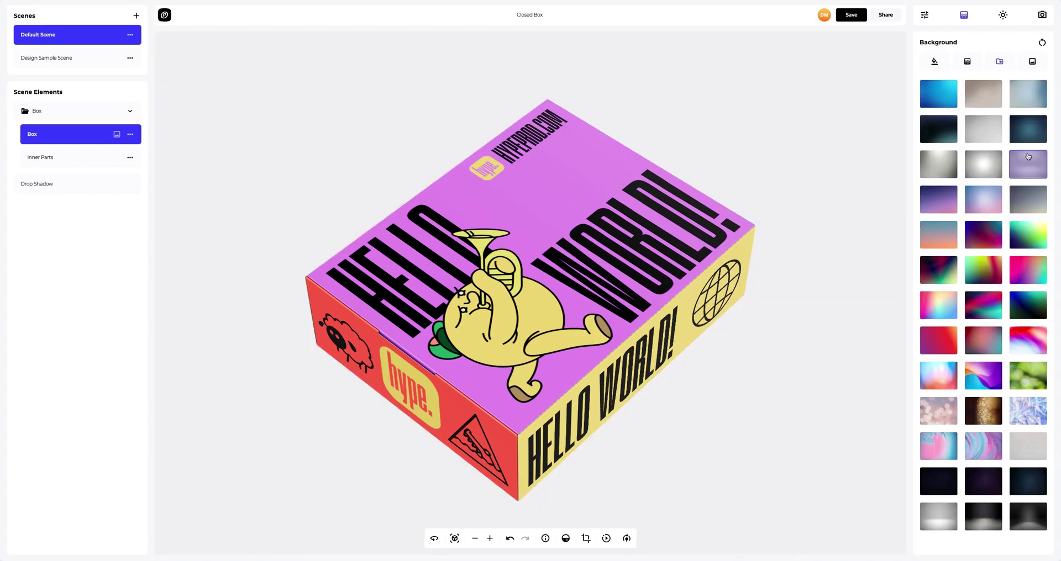
click(1029, 161)
click(988, 198)
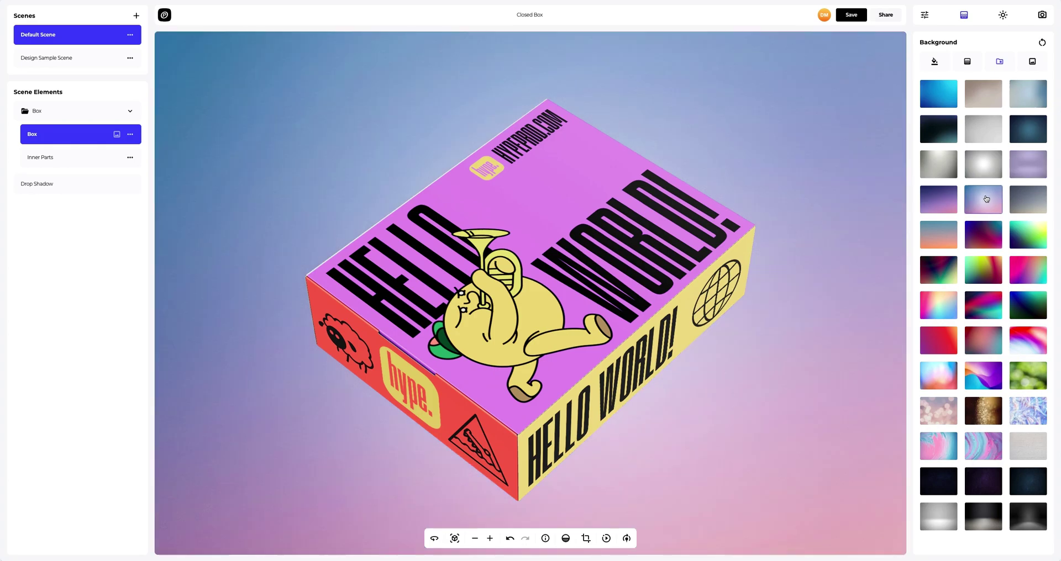
click(932, 203)
click(933, 237)
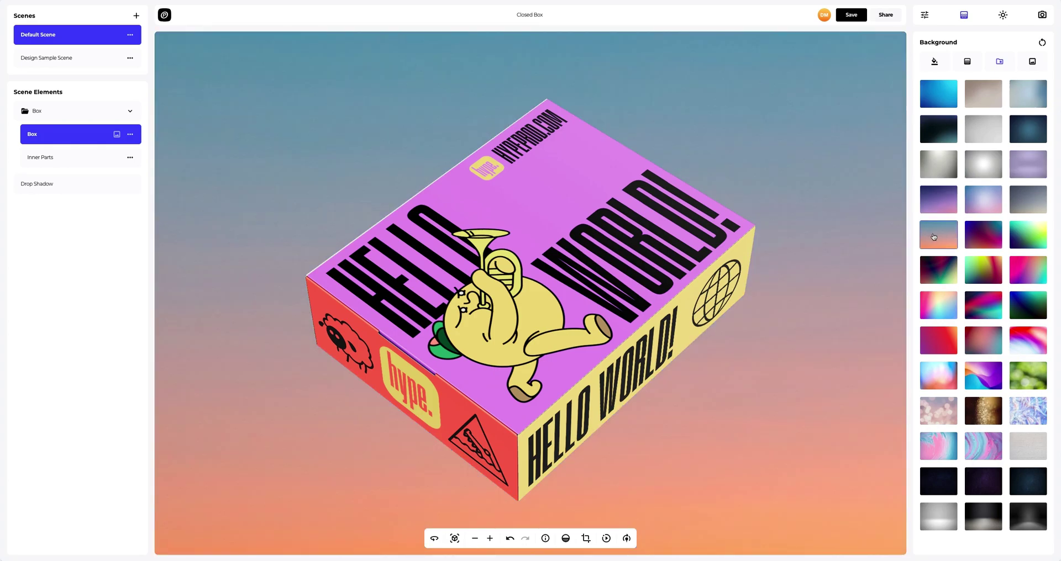
click(1032, 65)
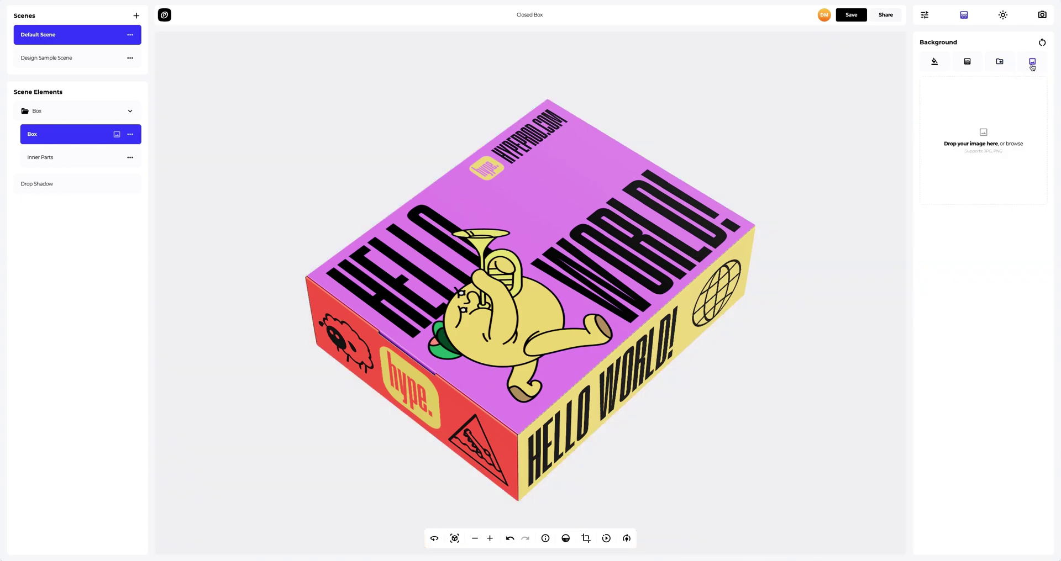
Use Background.png as the scene background, shown full-frame with Frame Crop off
click(982, 138)
click(469, 89)
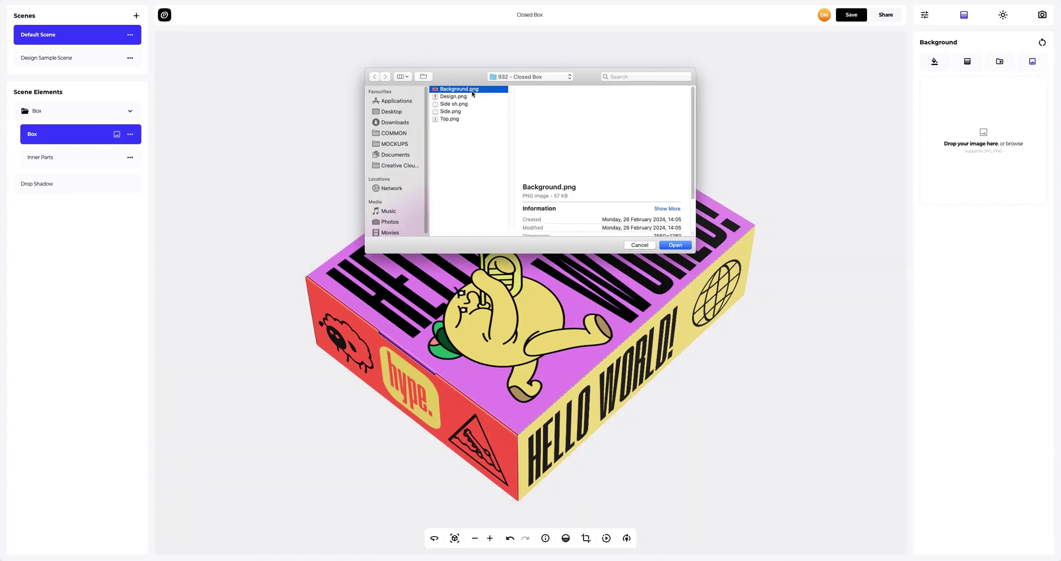
click(667, 246)
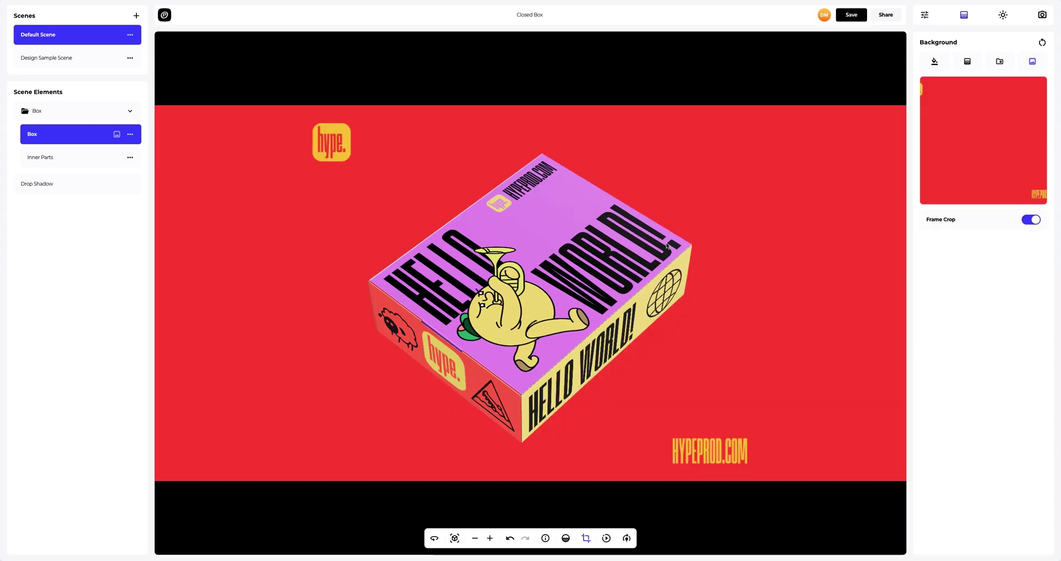
click(1031, 220)
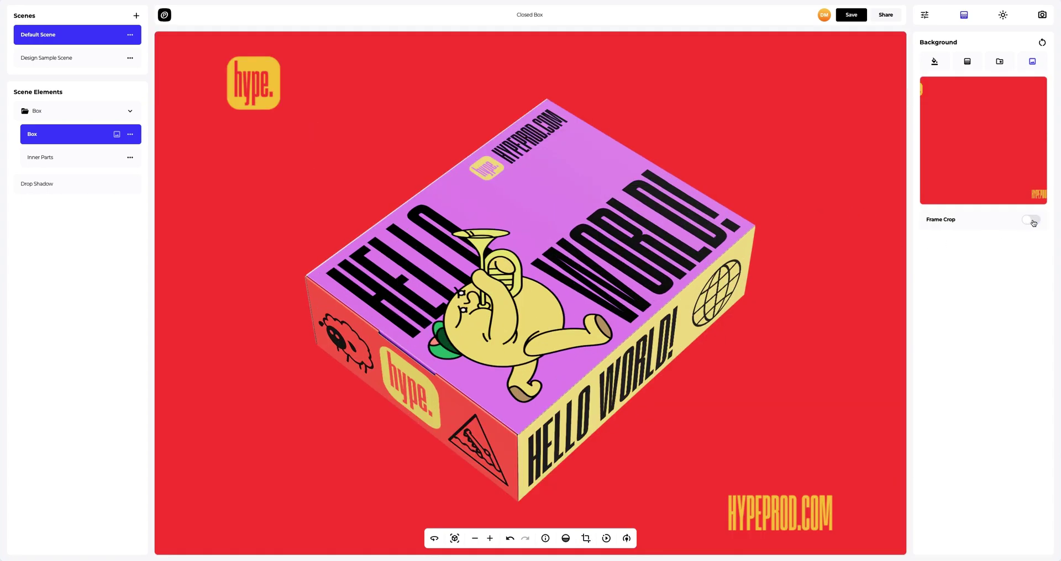
Enable the drop shadow and moving lights, toggle auto-rotate on and off, and save
click(565, 539)
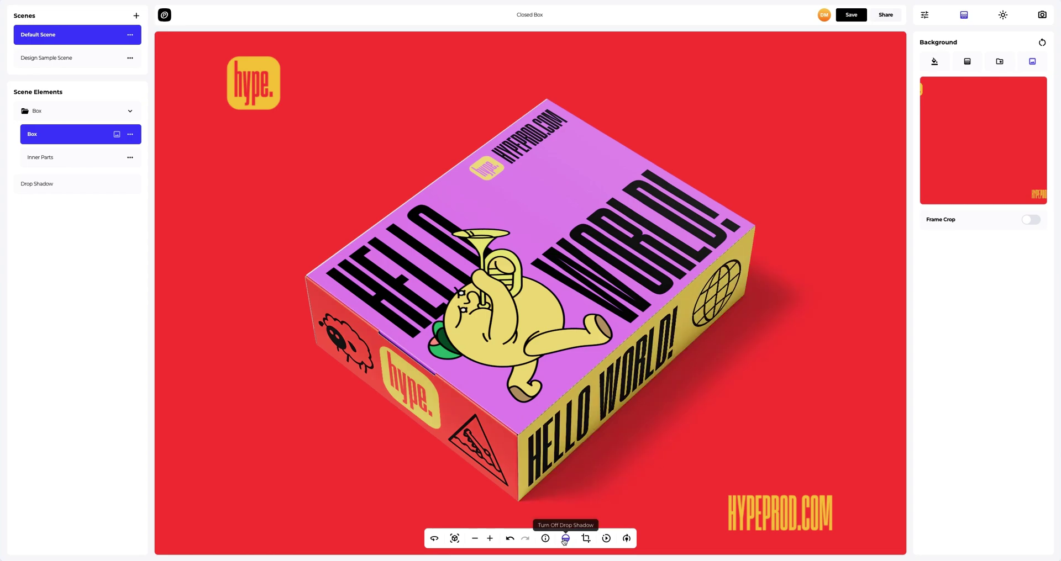
click(627, 539)
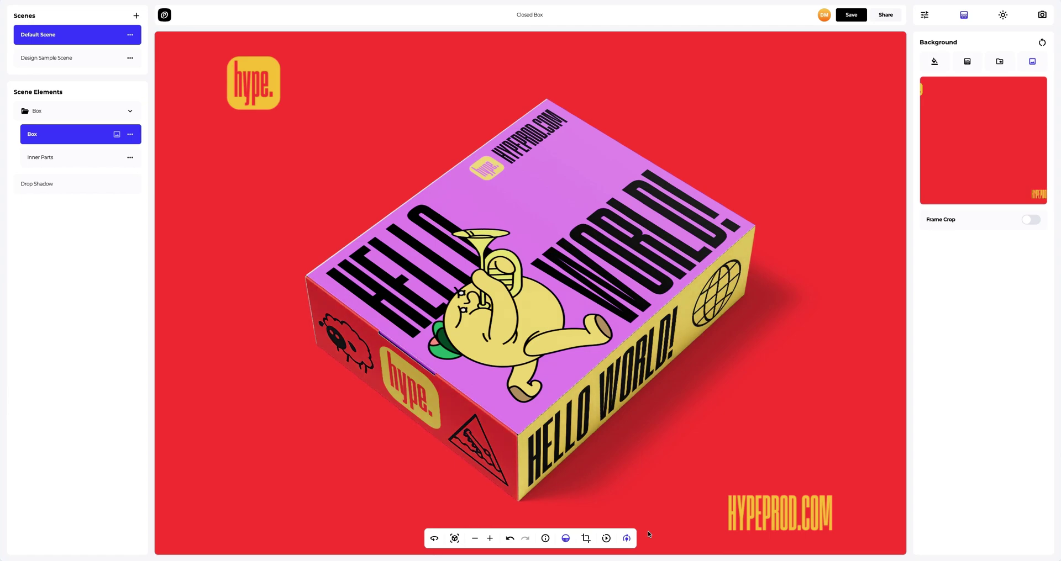
click(627, 539)
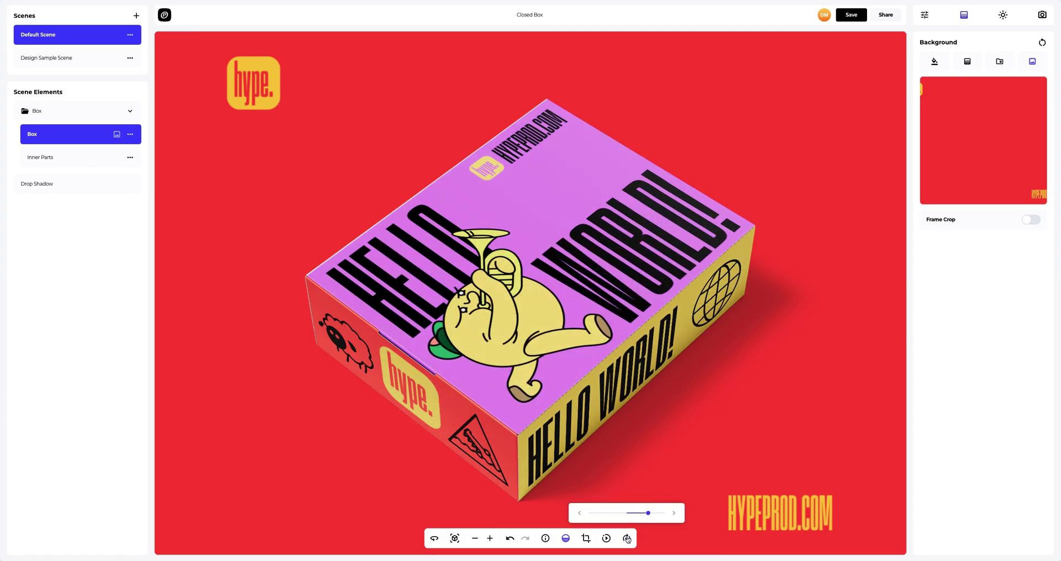
click(606, 538)
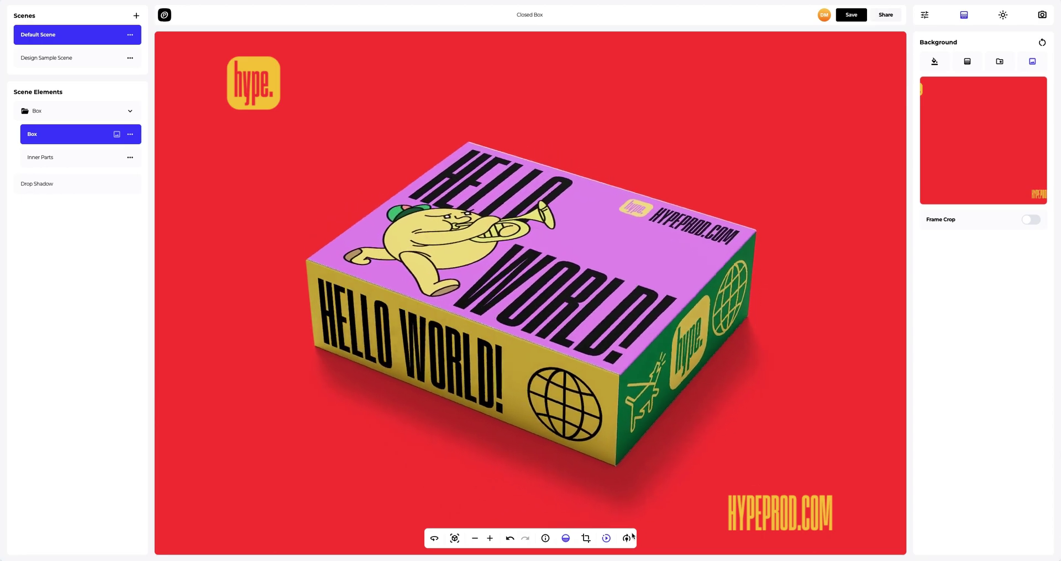
click(607, 539)
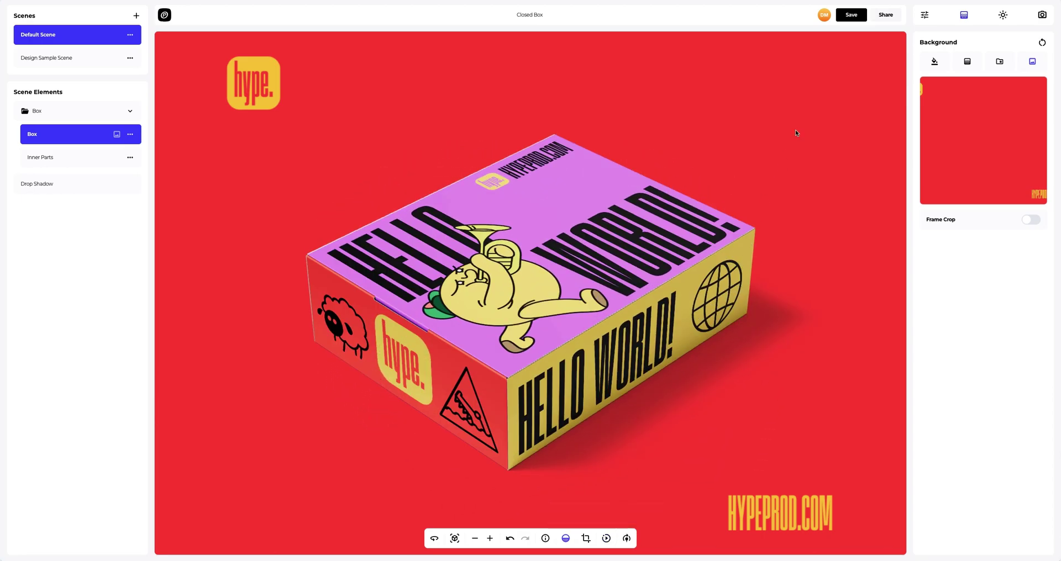
click(854, 15)
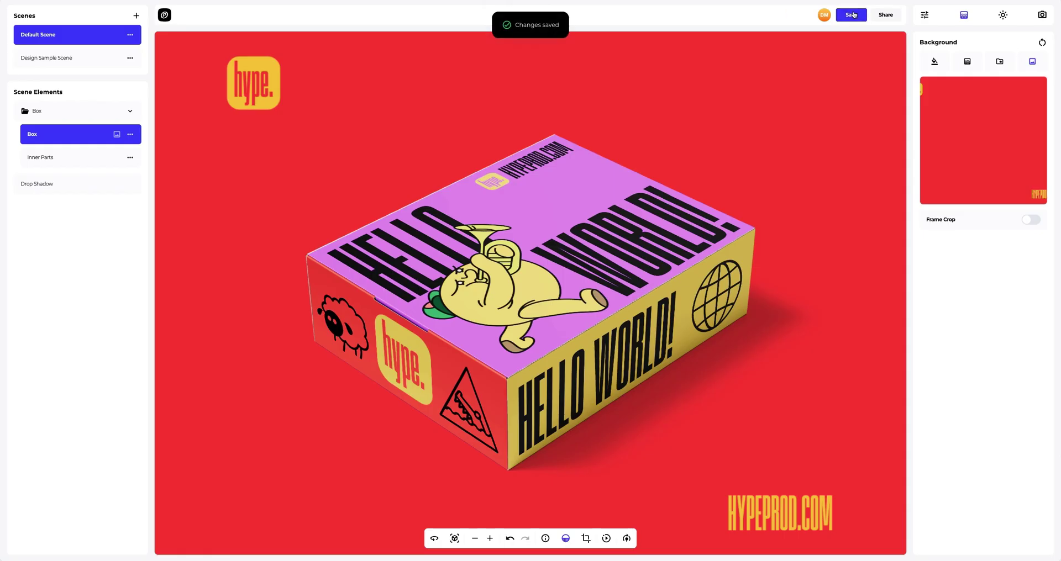
Turn on public access in the Share dialog to get a view link and embed code
click(886, 16)
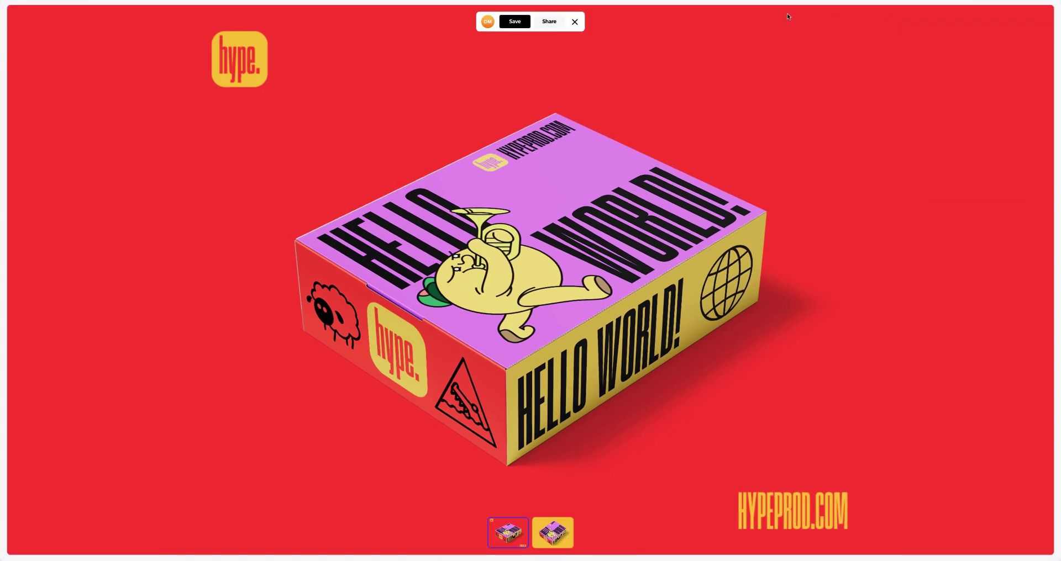
click(553, 22)
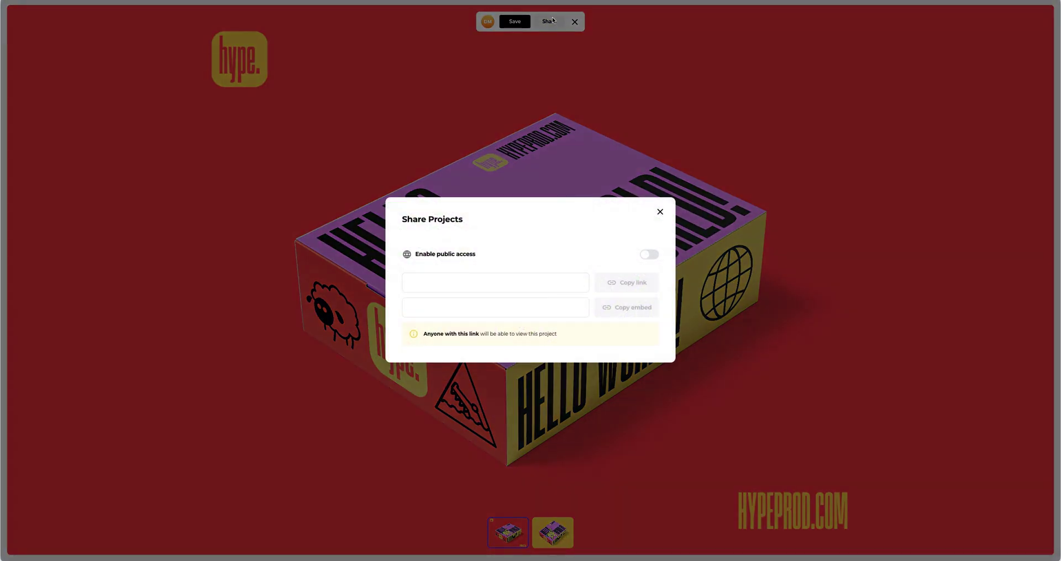
click(648, 256)
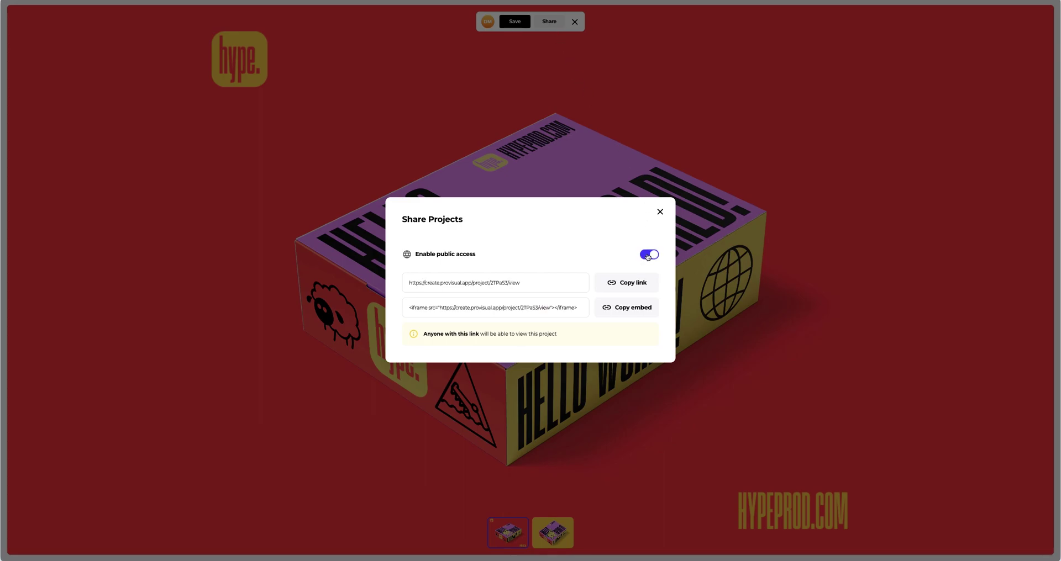